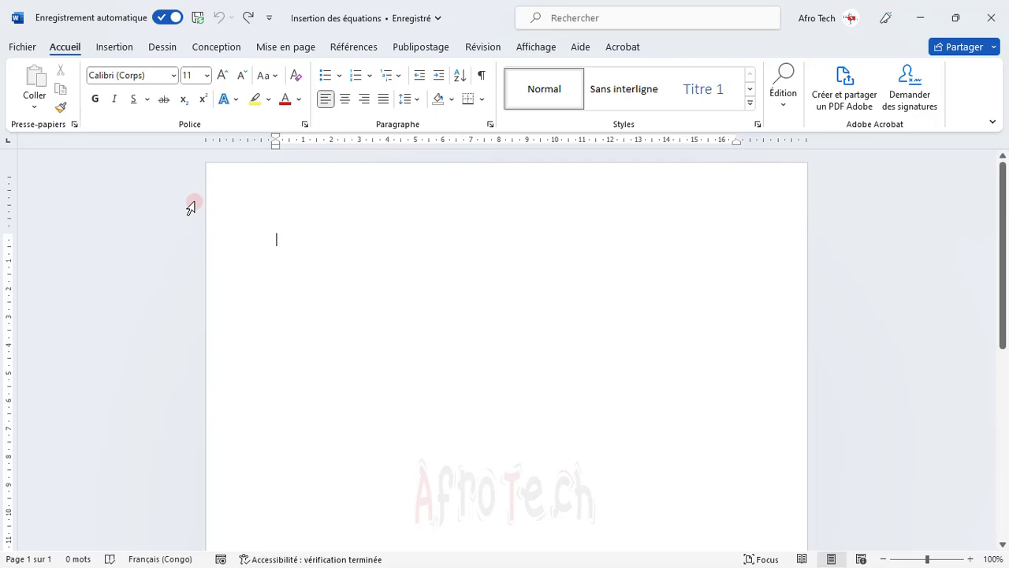
Step: Insert the built-in Taylor Expansion equation into the blank document
{"action": "left_click", "coordinate": [105, 49]}
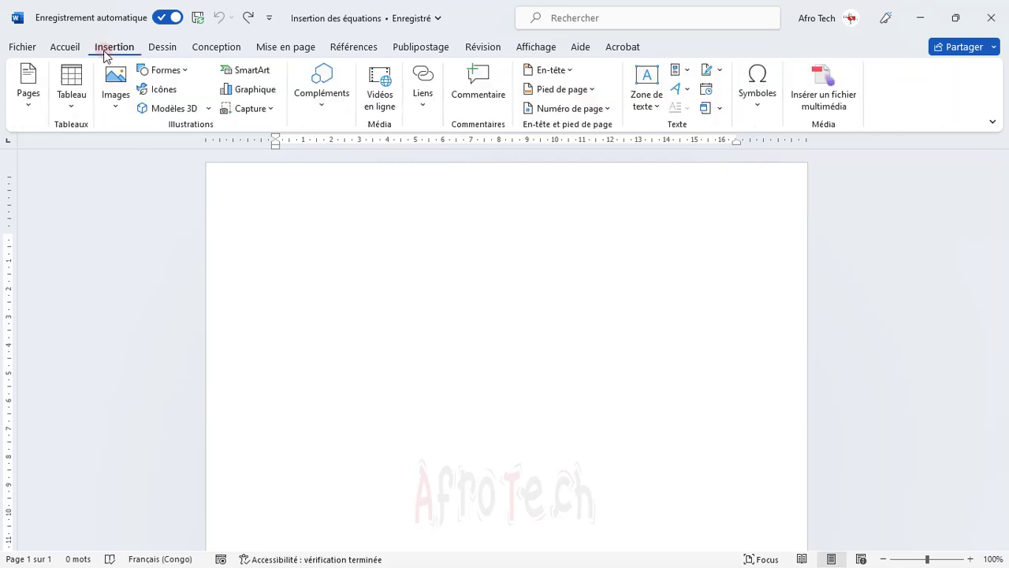
{"action": "left_click", "coordinate": [761, 113]}
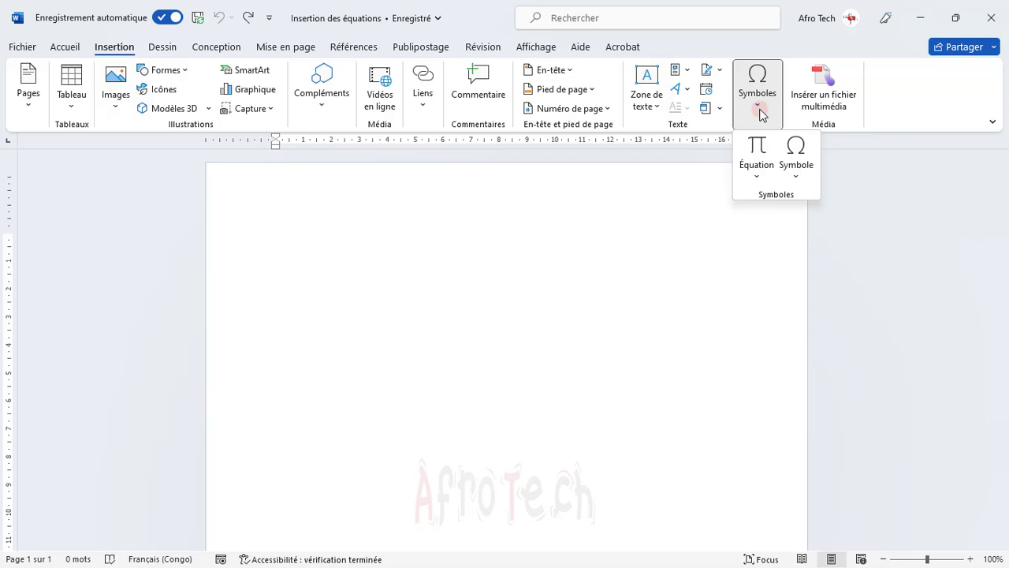
{"action": "left_click", "coordinate": [753, 177]}
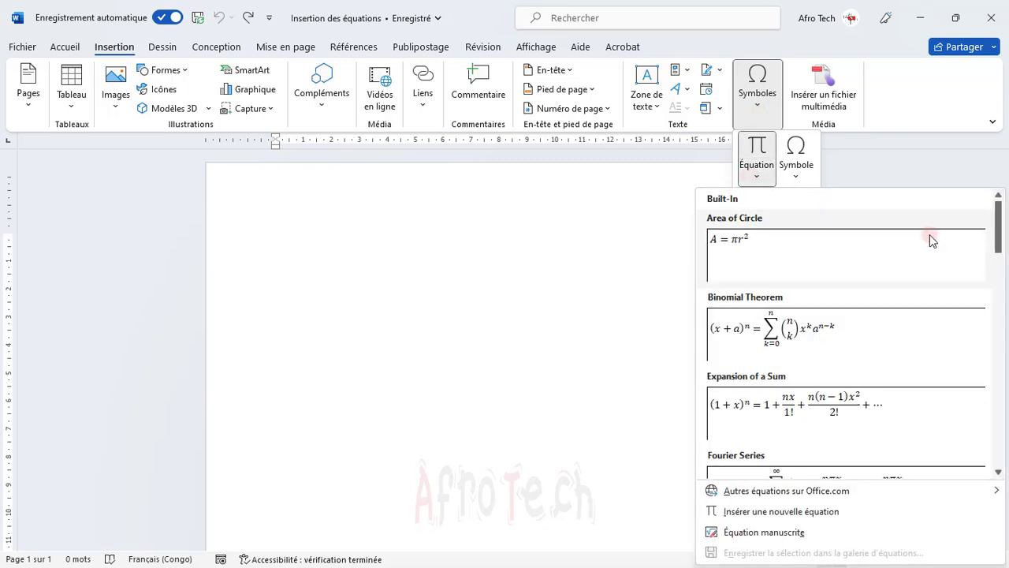
{"action": "left_click_drag", "start_coordinate": [998, 219], "coordinate": [999, 299]}
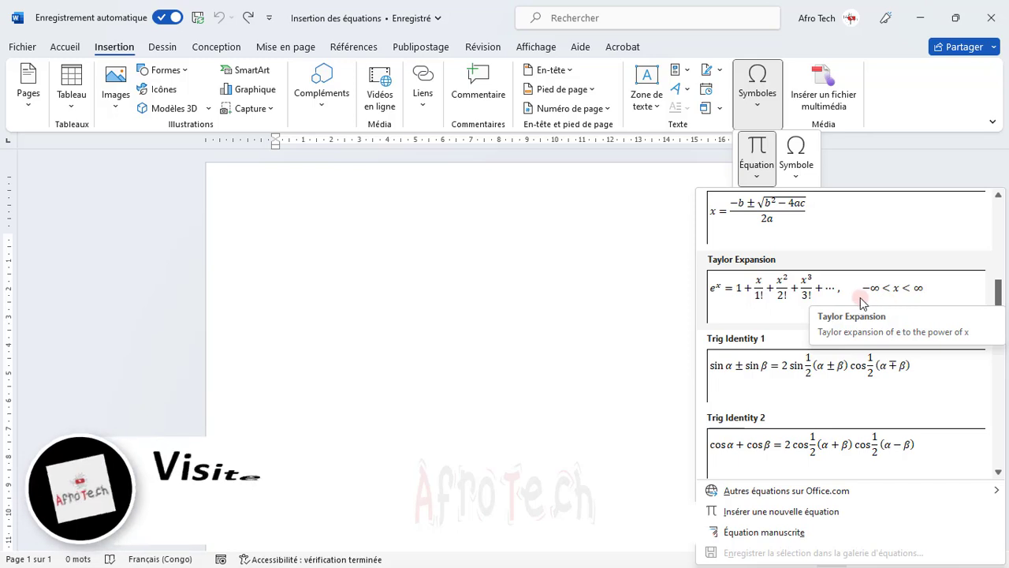
{"action": "left_click", "coordinate": [859, 302]}
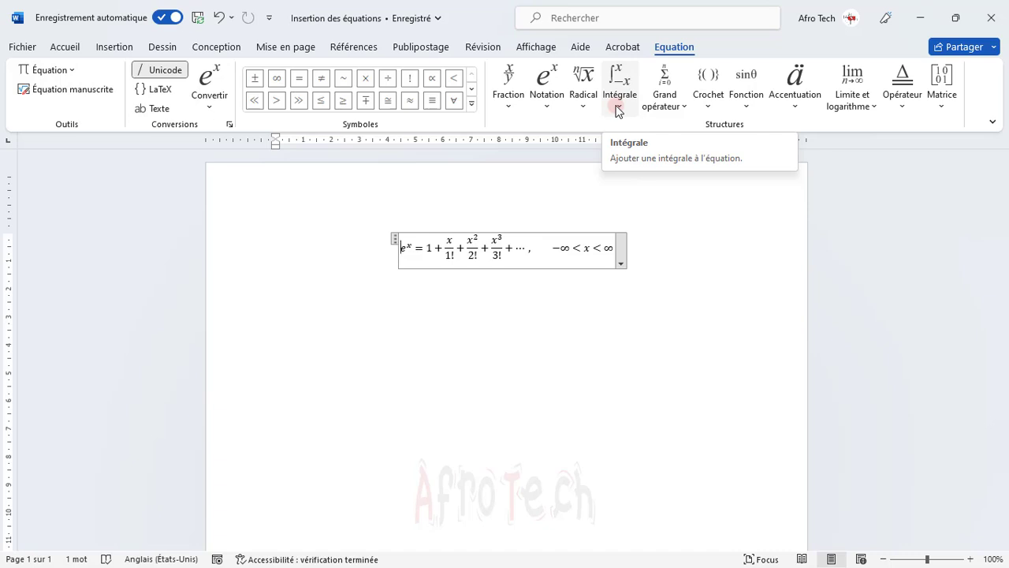
Step: Insert a new empty equation on a separate line below the Taylor expansion
{"action": "left_click", "coordinate": [791, 112]}
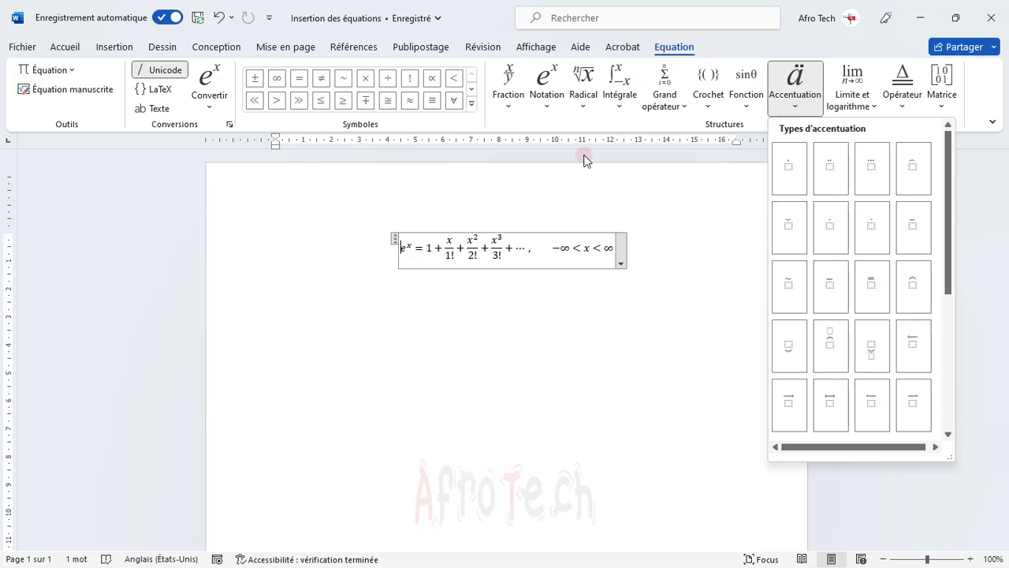
{"action": "left_click", "coordinate": [533, 314]}
{"action": "left_click", "coordinate": [488, 319]}
{"action": "left_click", "coordinate": [488, 320]}
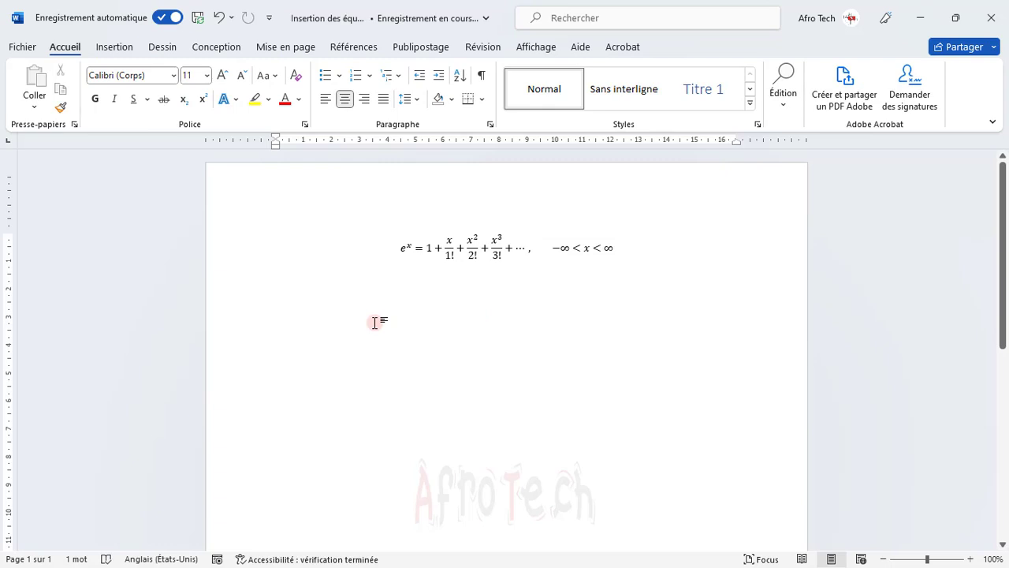
{"action": "key", "text": "alt+equal"}
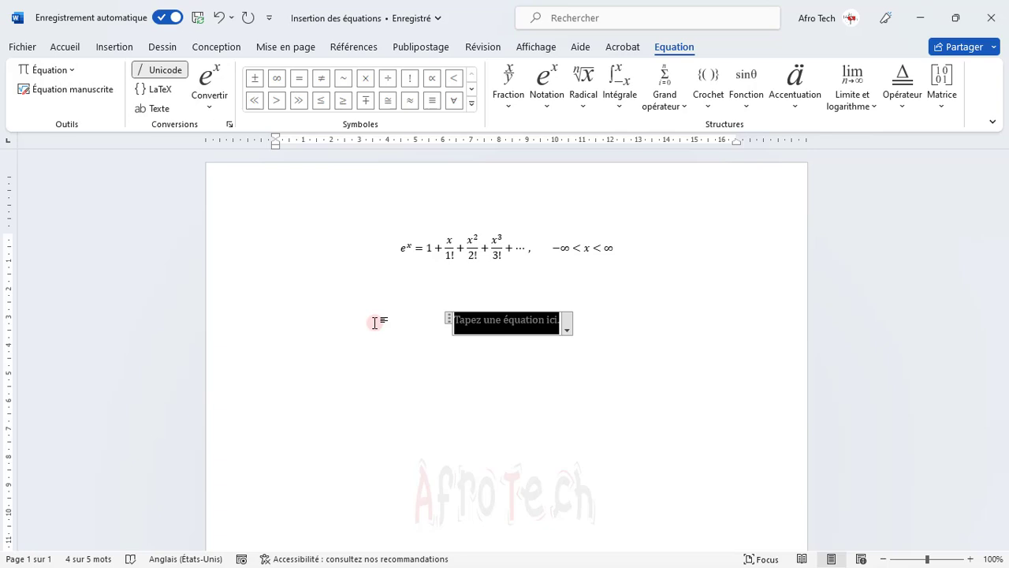
Step: Add a superscript structure to the empty equation and place a pair of parentheses in its base
{"action": "left_click", "coordinate": [544, 101]}
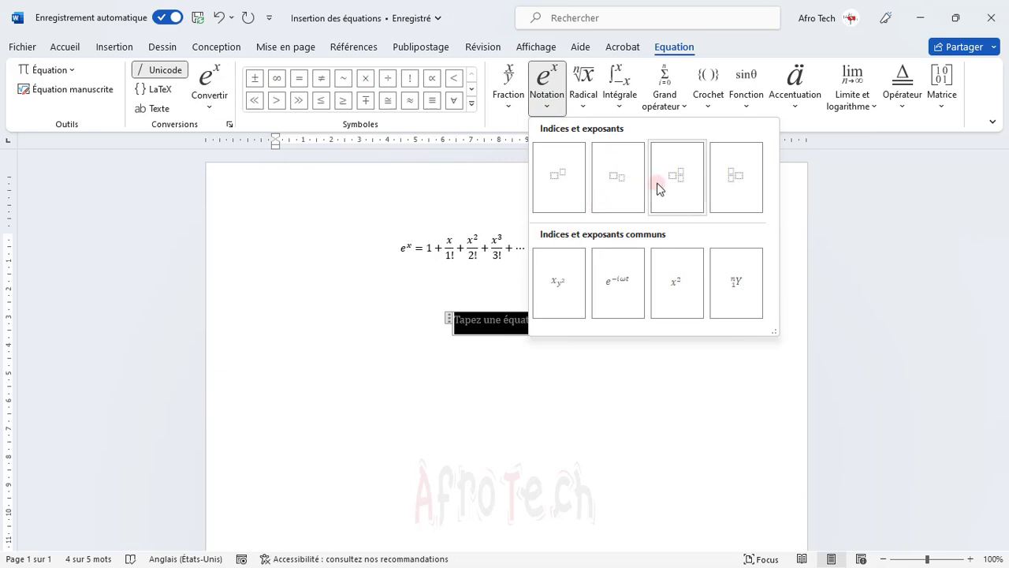
{"action": "left_click", "coordinate": [569, 181]}
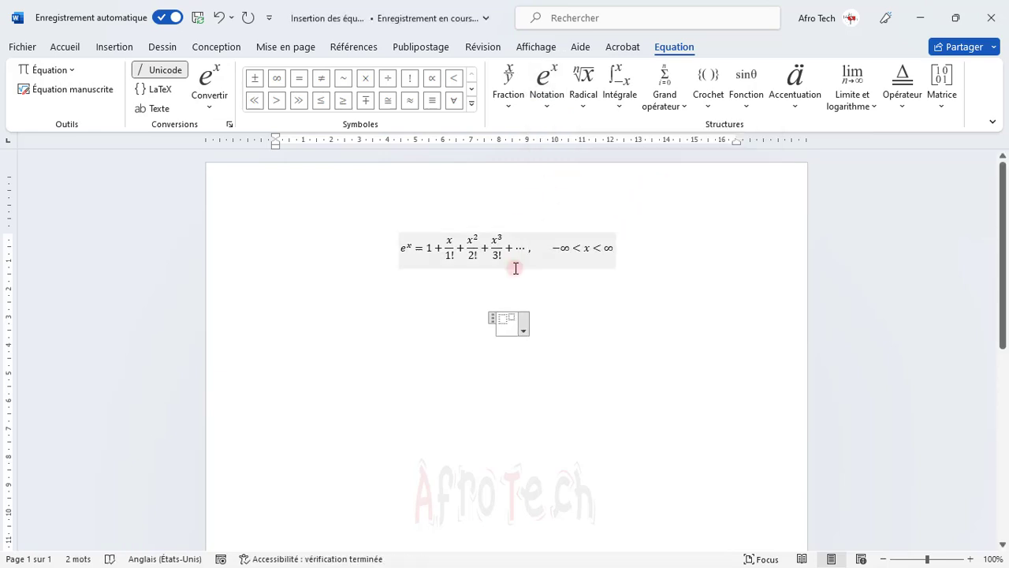
{"action": "left_click", "coordinate": [505, 320]}
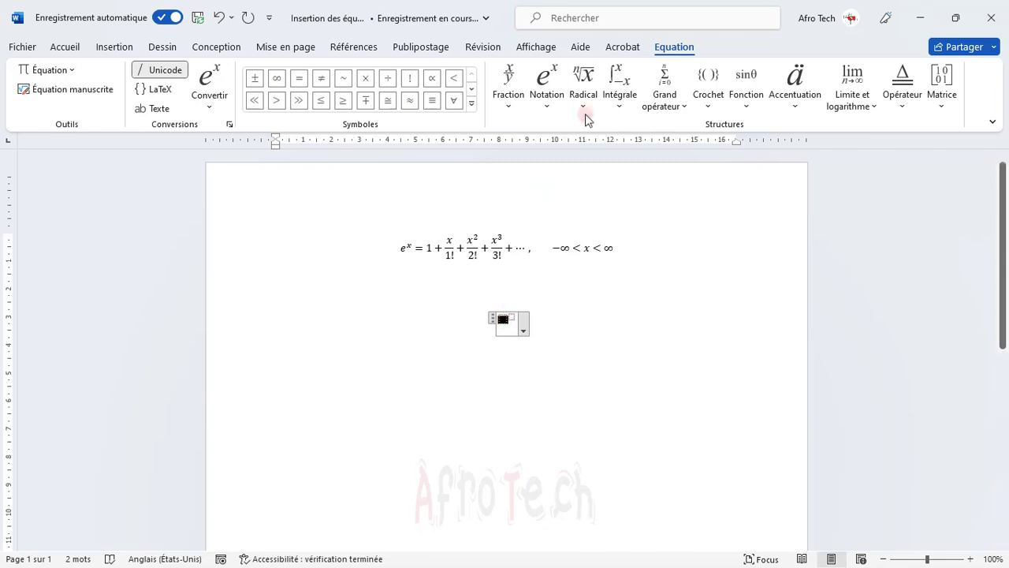
{"action": "left_click", "coordinate": [712, 105]}
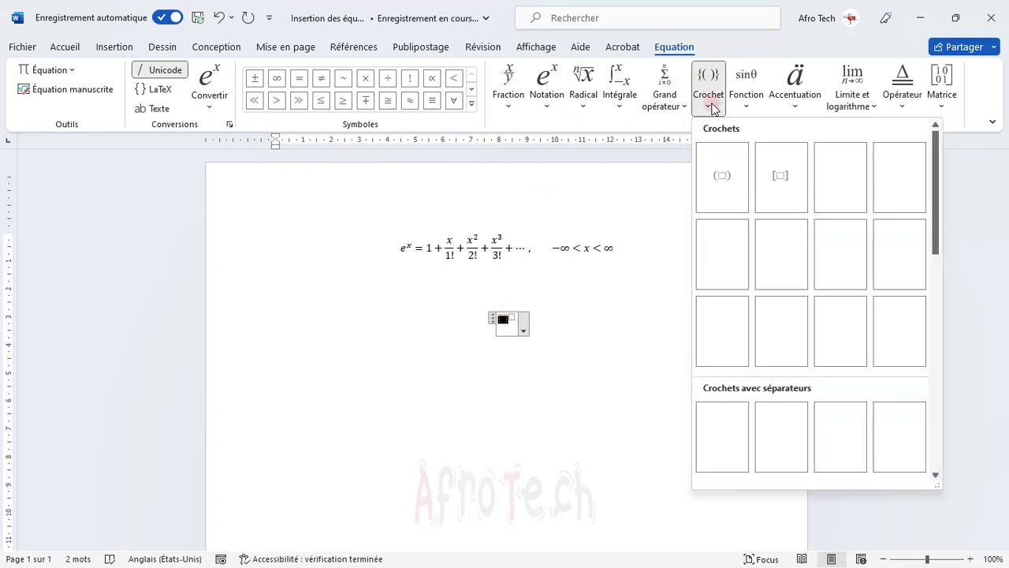
{"action": "left_click", "coordinate": [726, 167]}
Step: Fill the parentheses with a+b and set the exponent to 2
{"action": "left_click", "coordinate": [503, 319]}
{"action": "type", "text": "a+"}
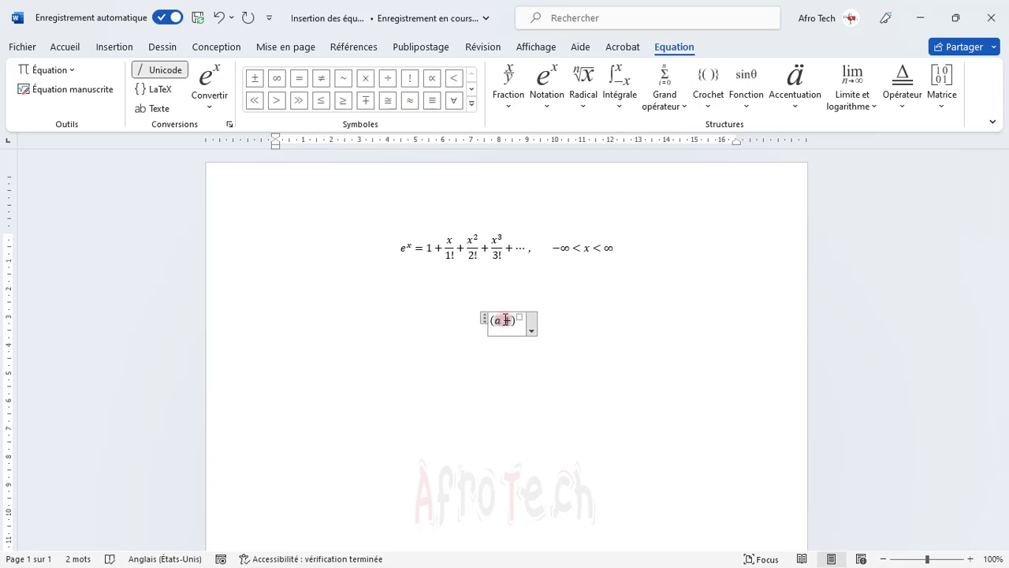
{"action": "type", "text": "b"}
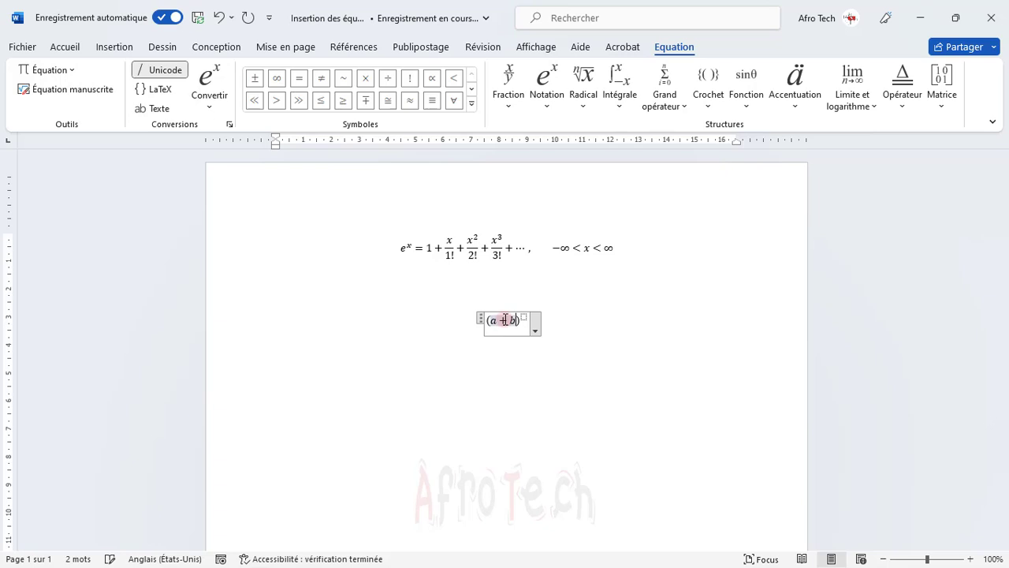
{"action": "type", "text": "2"}
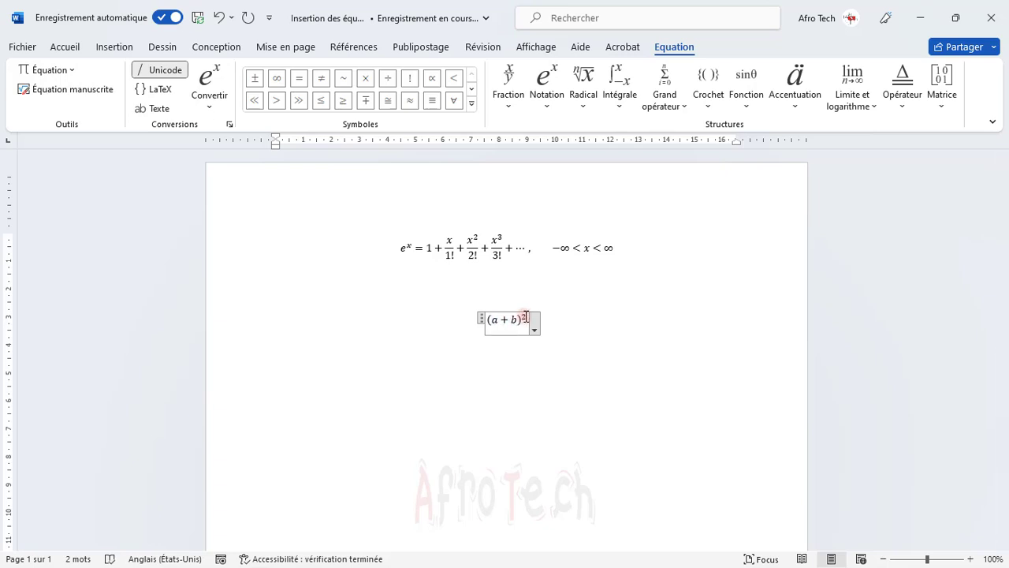
Step: Continue the equation after (a+b)² with an equals sign and the term a², built from a superscript structure
{"action": "key", "text": "Right"}
{"action": "key", "text": "Left"}
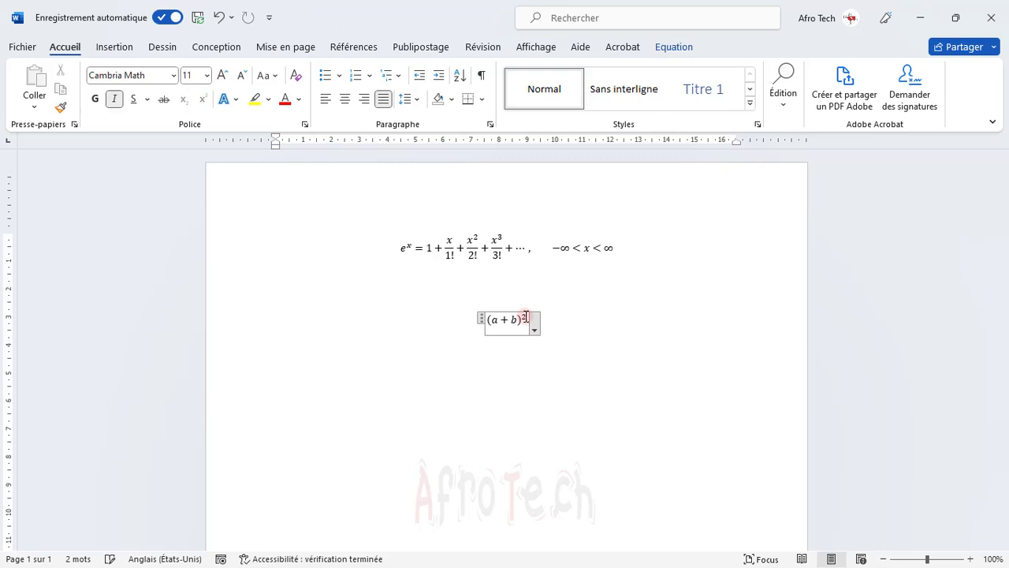
{"action": "left_click", "coordinate": [672, 48]}
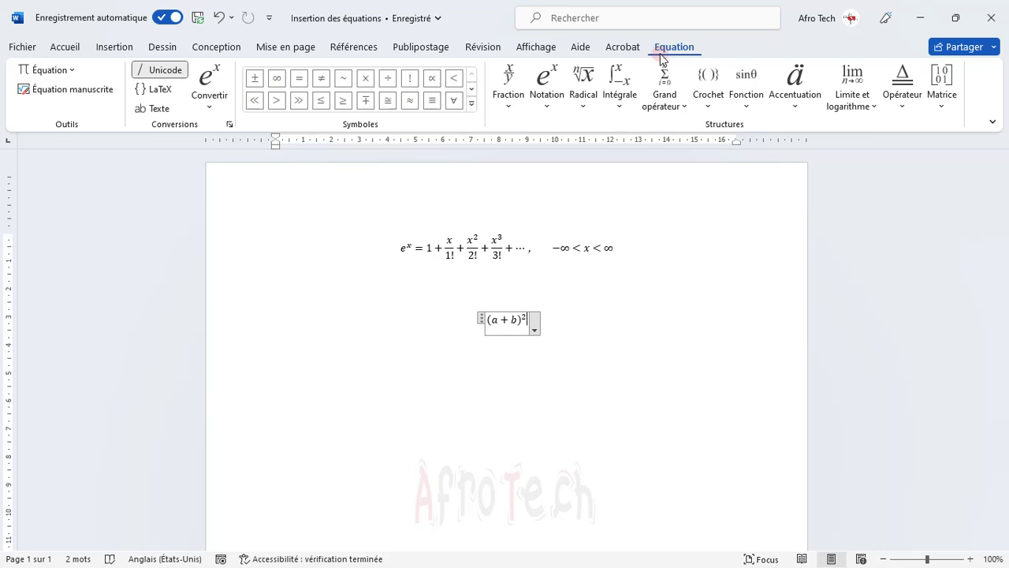
{"action": "left_click", "coordinate": [301, 81]}
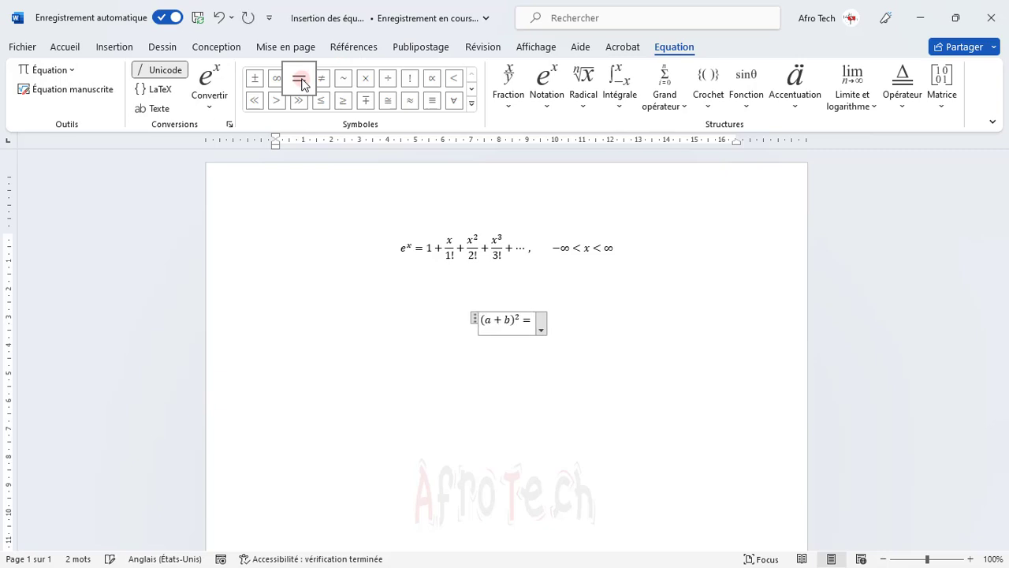
{"action": "left_click", "coordinate": [546, 98]}
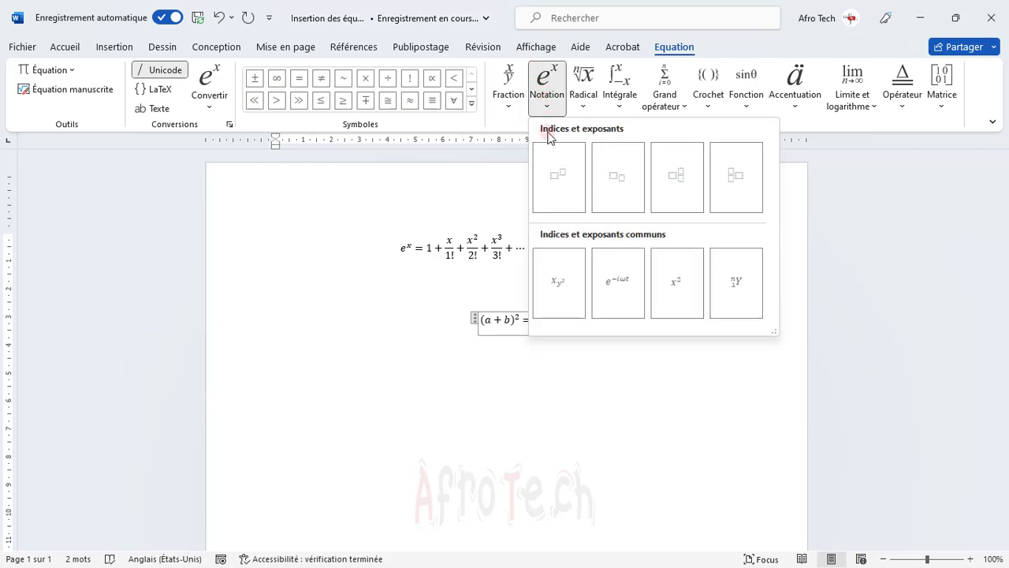
{"action": "left_click", "coordinate": [548, 167]}
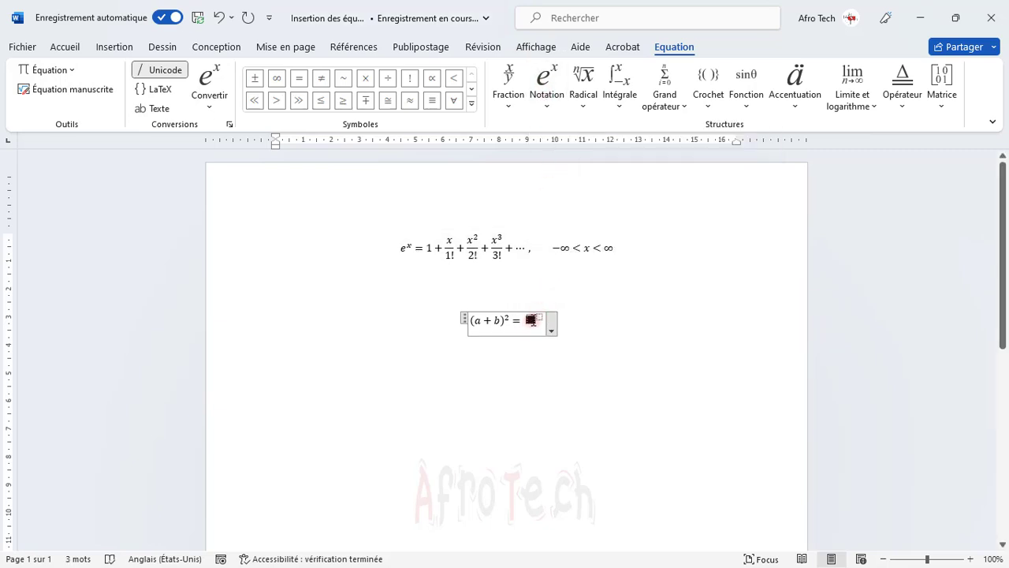
{"action": "type", "text": "a"}
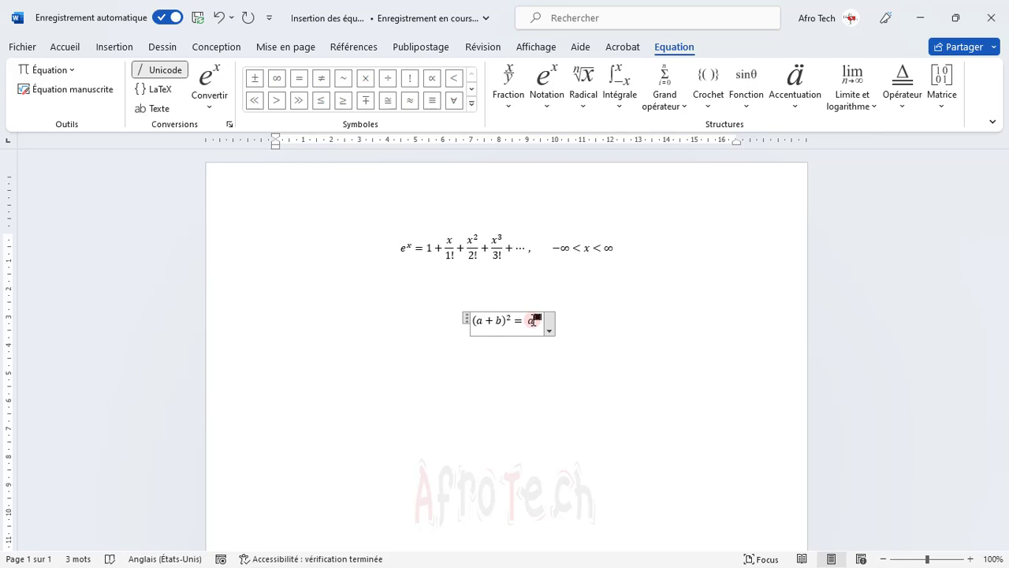
{"action": "key", "text": "Right"}
{"action": "type", "text": "2"}
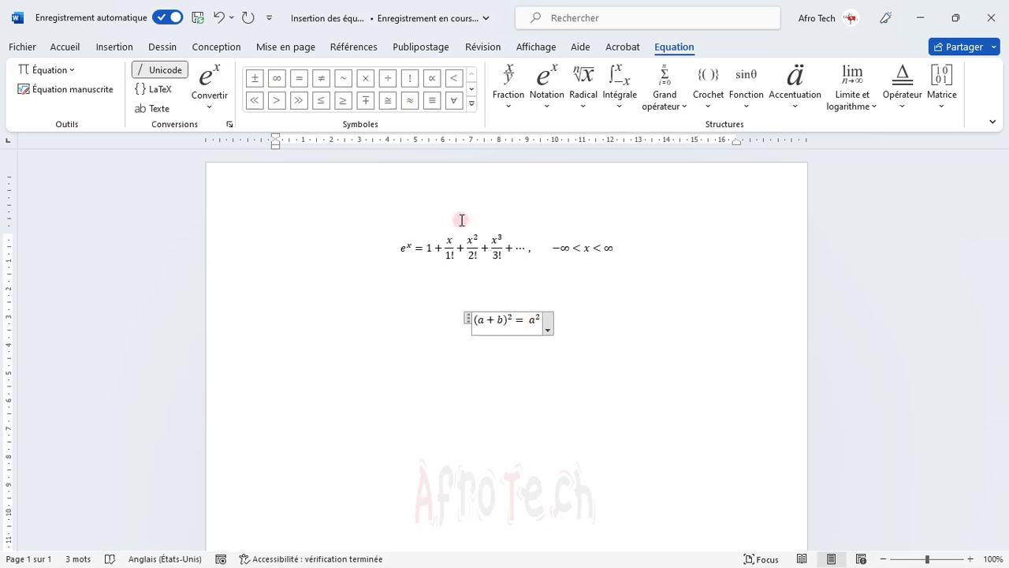
{"action": "key", "text": "Right"}
Step: Complete the expansion after a² with + 2ab + b², using a superscript structure for b²
{"action": "type", "text": "+ "}
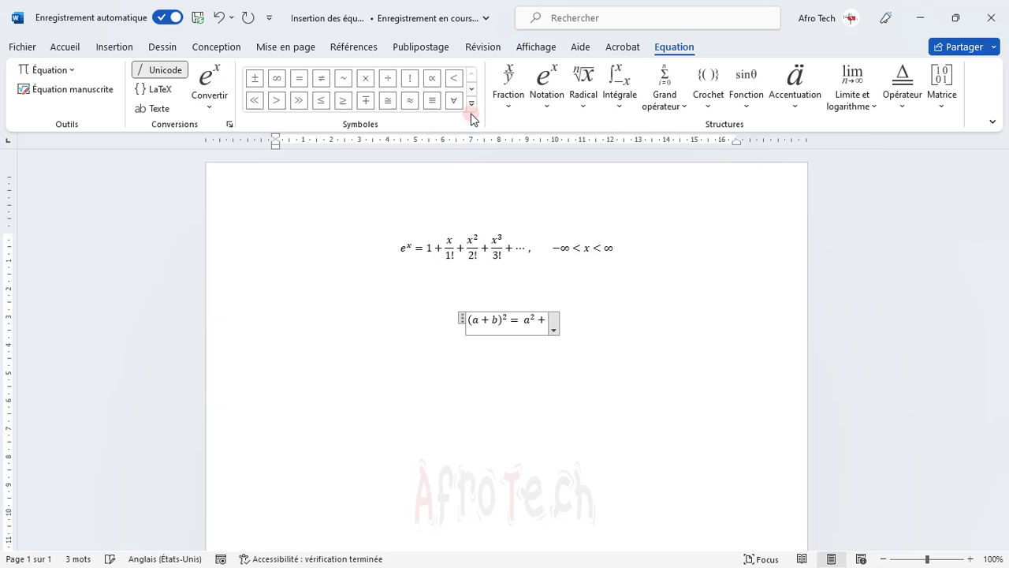
{"action": "type", "text": "2ab +"}
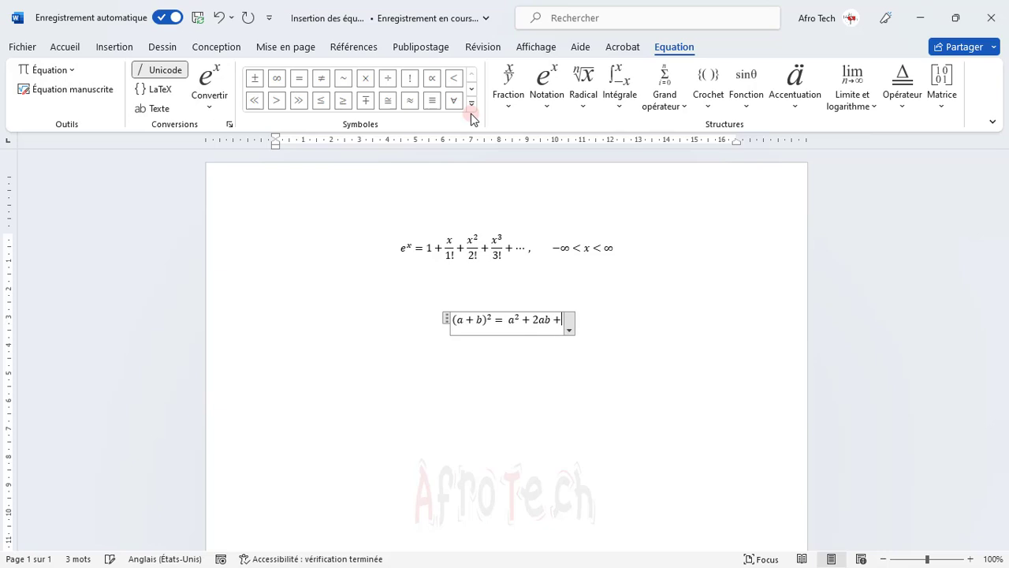
{"action": "left_click", "coordinate": [546, 89]}
{"action": "left_click", "coordinate": [576, 157]}
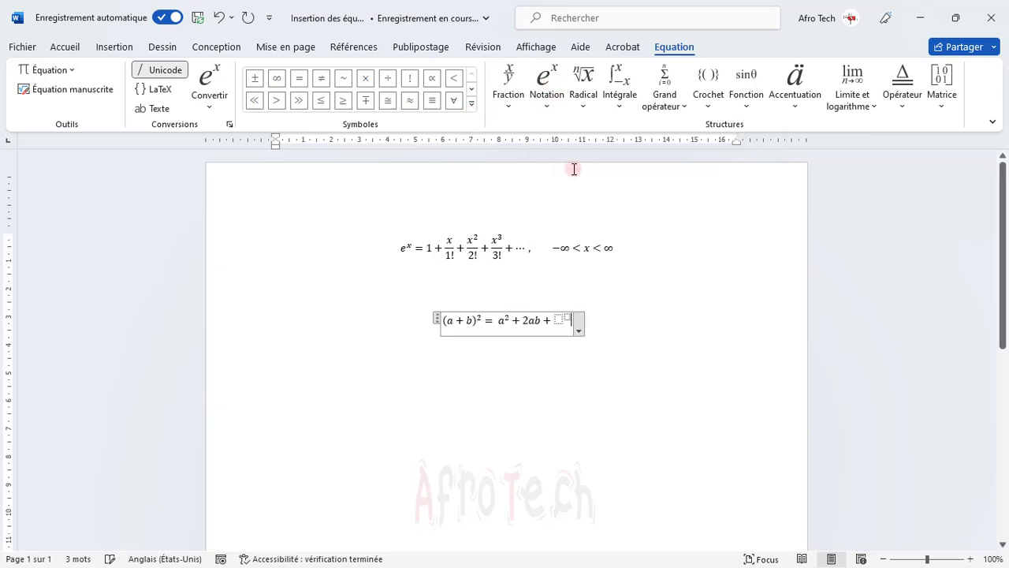
{"action": "type", "text": "b"}
{"action": "left_click", "coordinate": [564, 316]}
{"action": "type", "text": "2"}
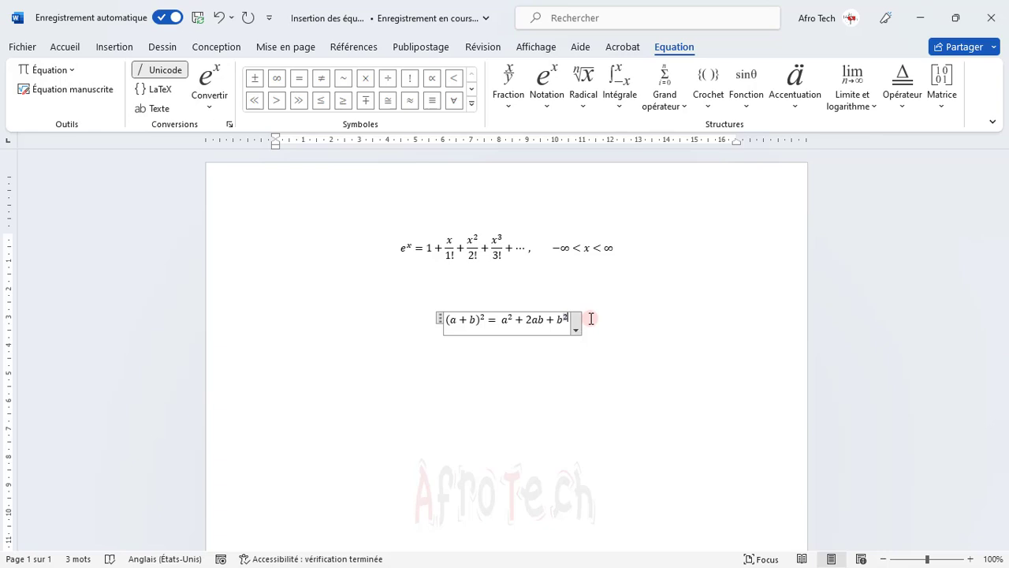
Step: Insert a new equation below the (a+b)² expansion, containing an integral without limits over a stacked fraction
{"action": "left_click", "coordinate": [536, 385]}
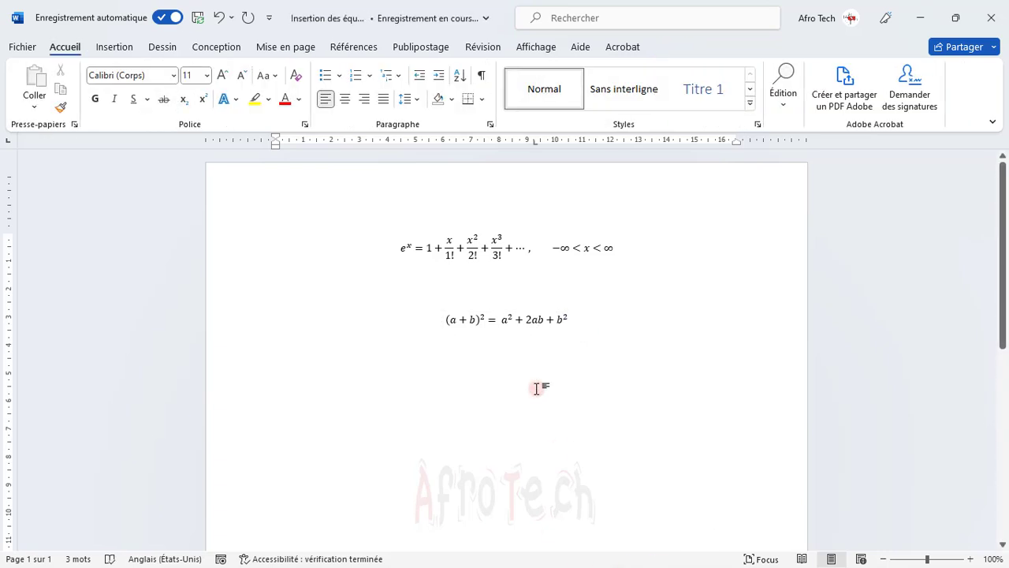
{"action": "key", "text": "alt+equal"}
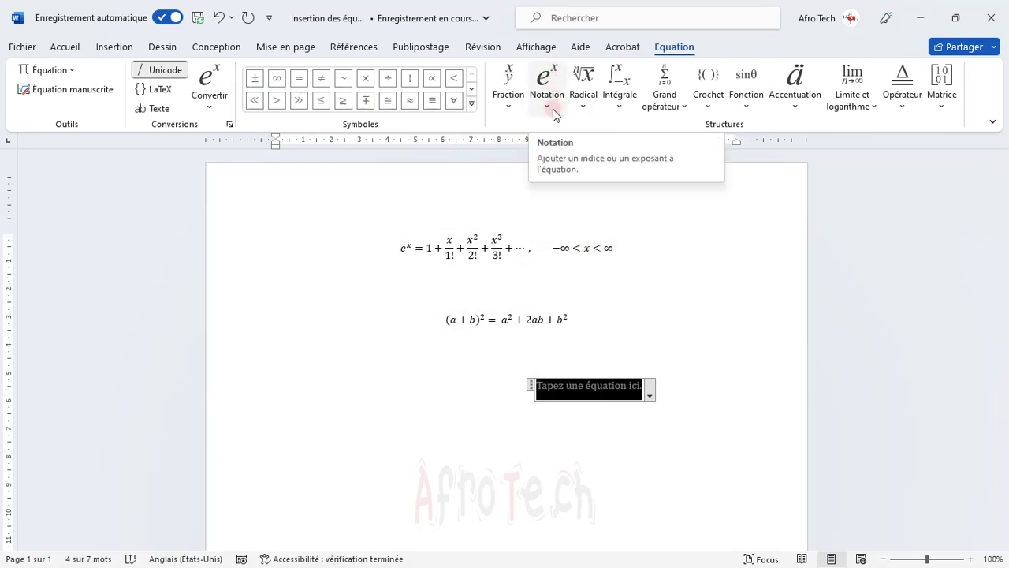
{"action": "left_click", "coordinate": [618, 104]}
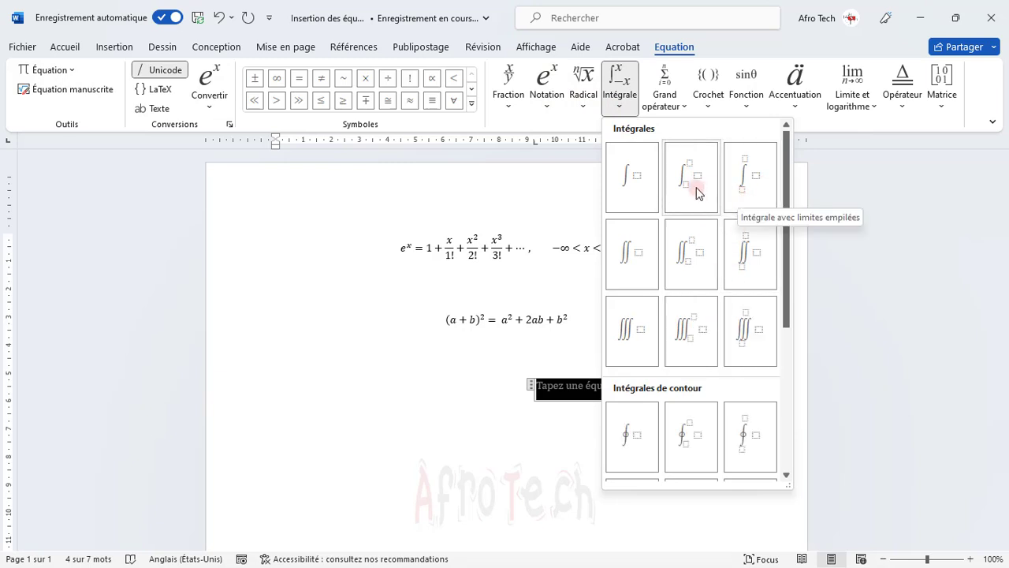
{"action": "left_click", "coordinate": [633, 177]}
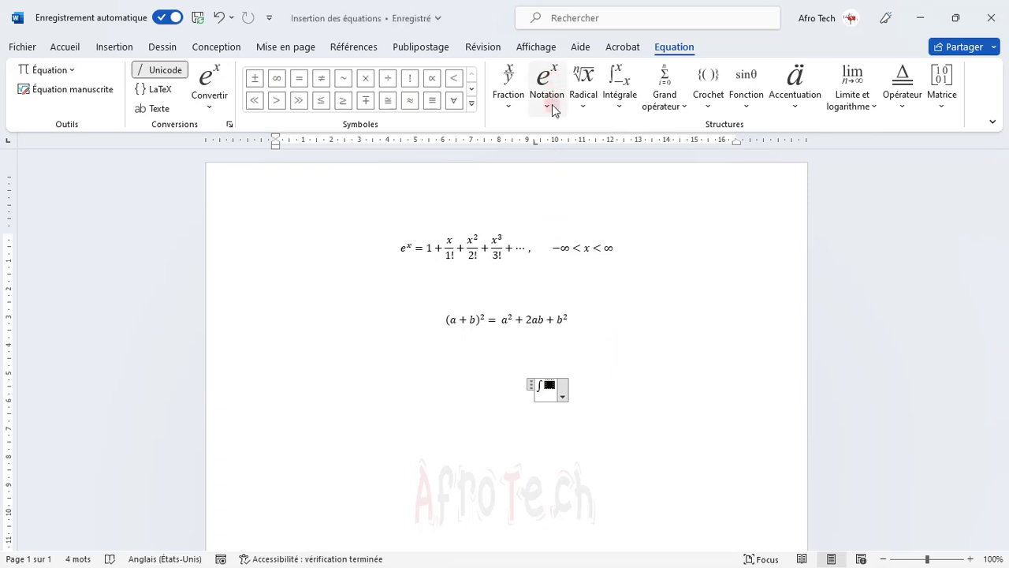
{"action": "left_click", "coordinate": [508, 91]}
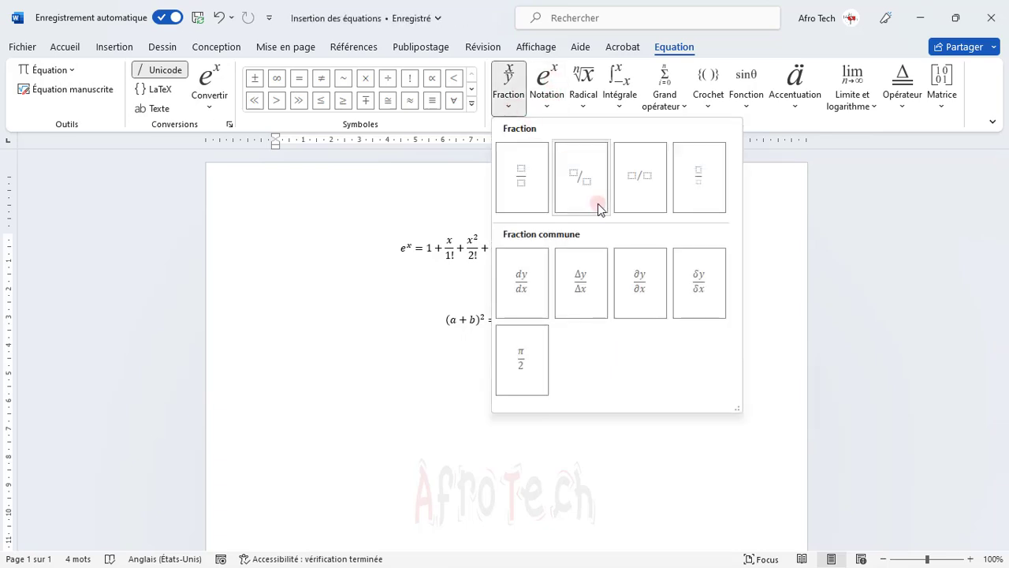
{"action": "left_click", "coordinate": [528, 188]}
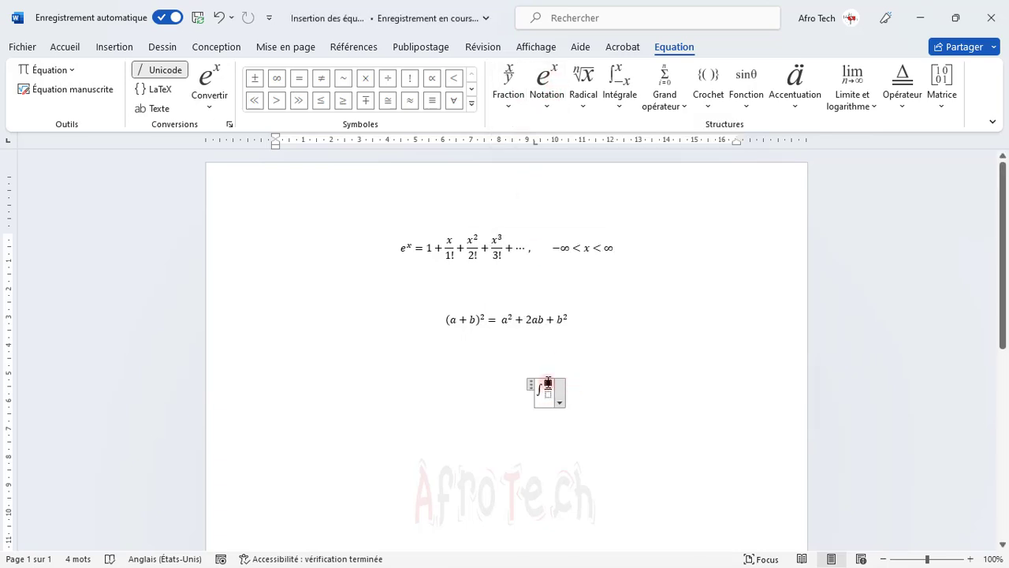
Step: Fill the numerator of the integral's fraction with e raised to x+2, using a superscript structure
{"action": "left_click", "coordinate": [547, 87]}
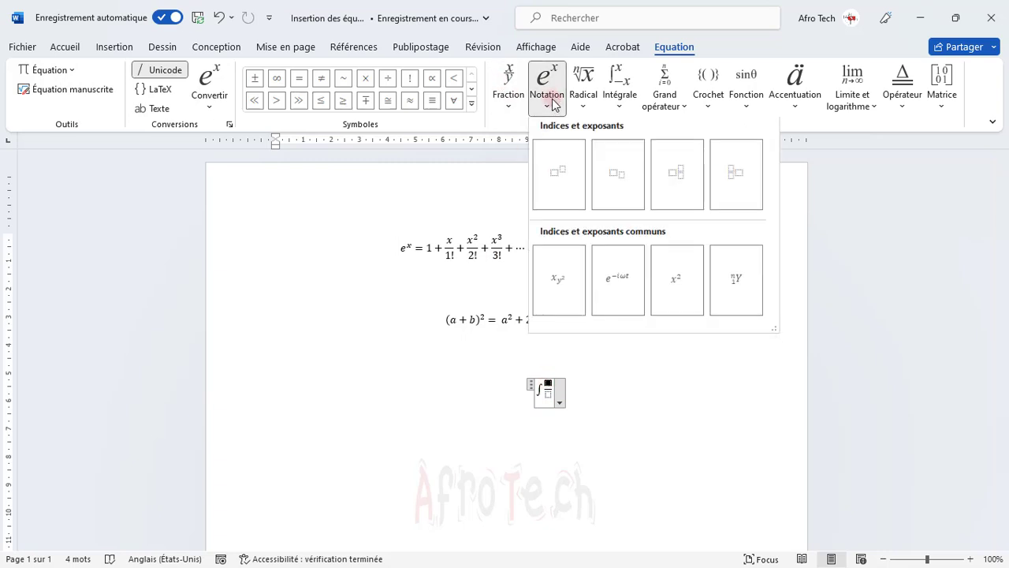
{"action": "left_click", "coordinate": [580, 177]}
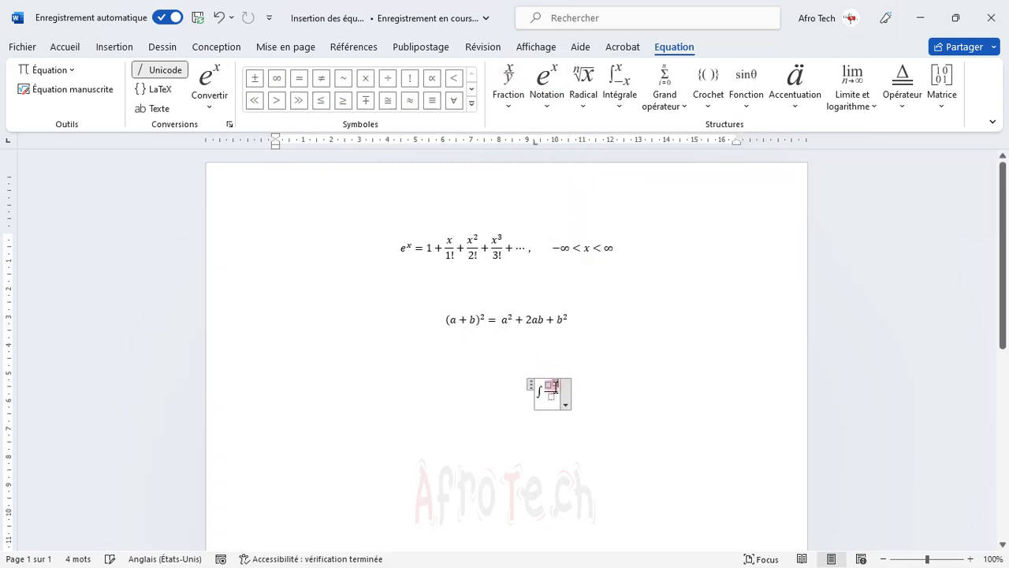
{"action": "type", "text": "a"}
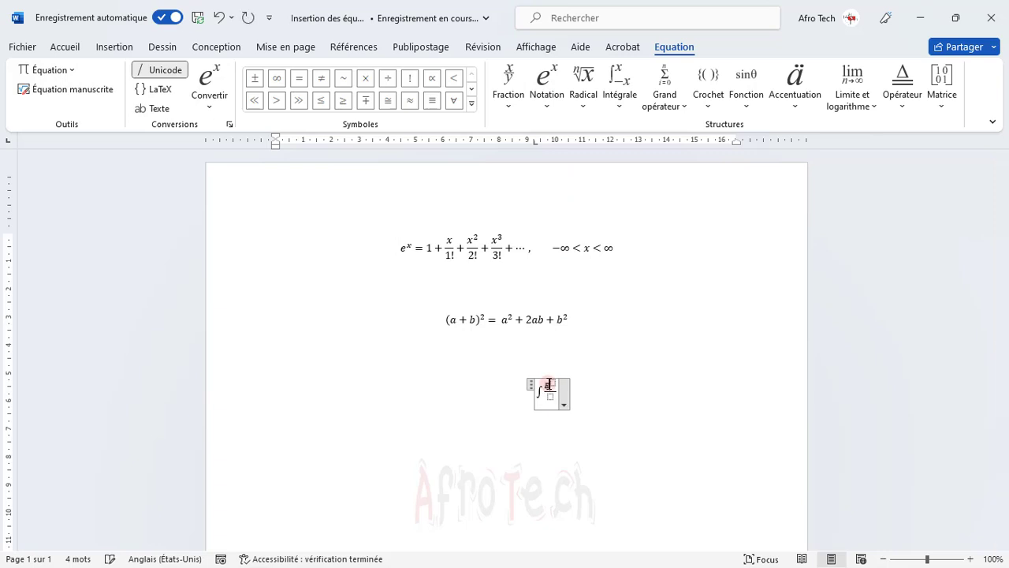
{"action": "key", "text": "BackSpace"}
{"action": "type", "text": "e"}
{"action": "left_click", "coordinate": [971, 558]}
{"action": "left_click", "coordinate": [970, 558]}
{"action": "left_click", "coordinate": [971, 558]}
{"action": "left_click", "coordinate": [970, 558]}
{"action": "left_click", "coordinate": [970, 558]}
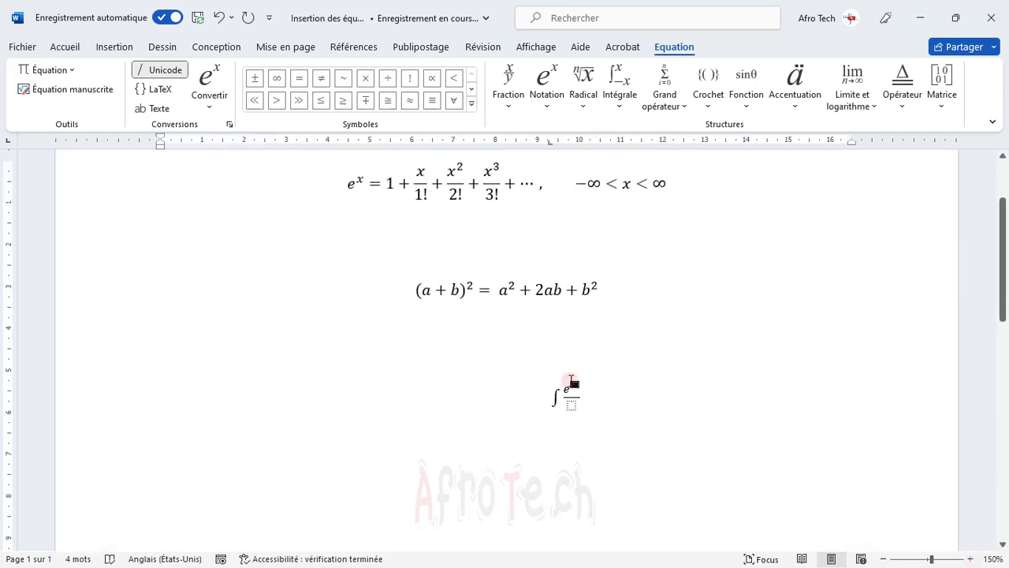
{"action": "type", "text": "x+2"}
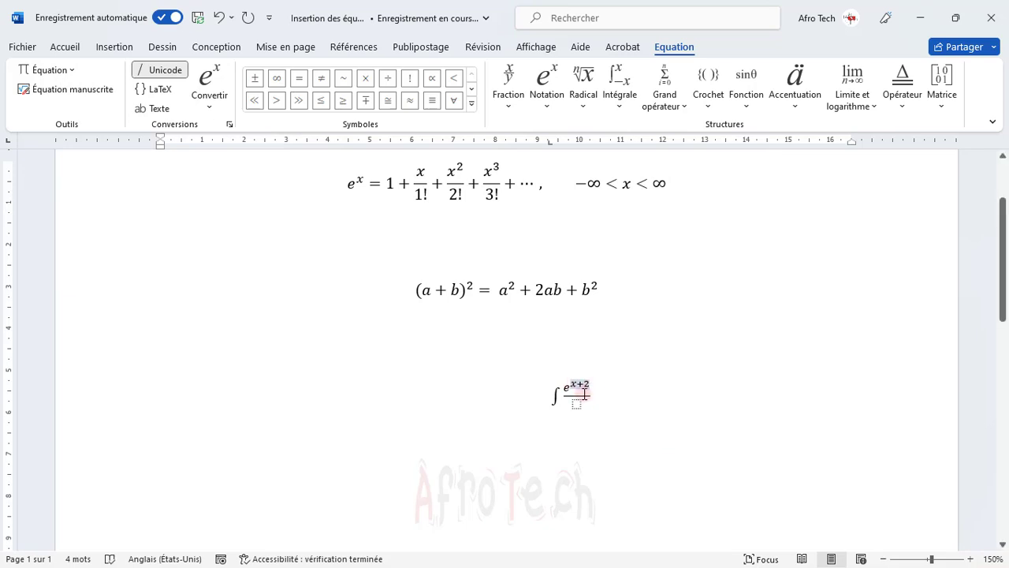
Step: Insert the natural logarithm function ln in the fraction's denominator and give it a parentheses structure as its argument
{"action": "left_click", "coordinate": [577, 405]}
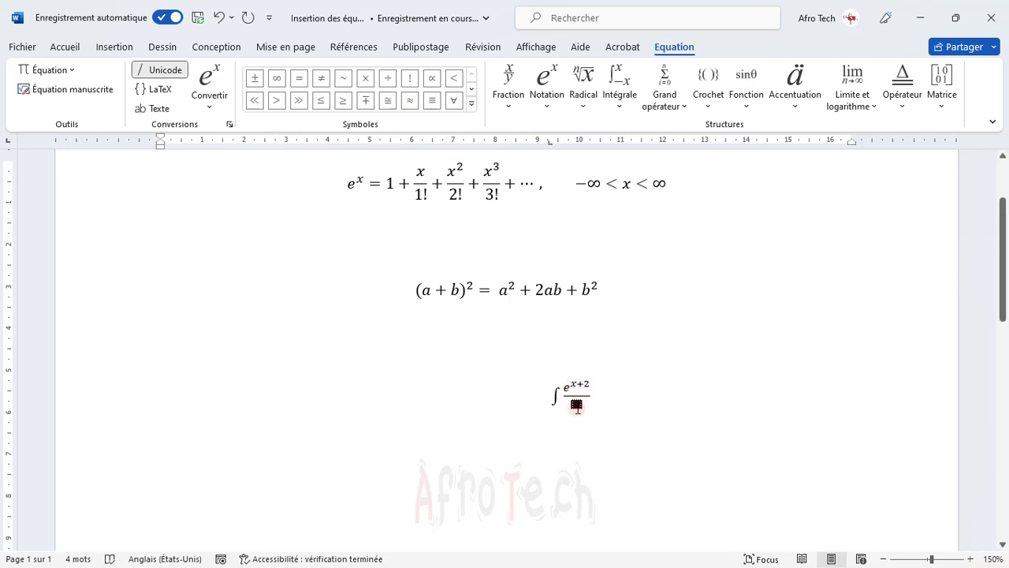
{"action": "left_click", "coordinate": [747, 105]}
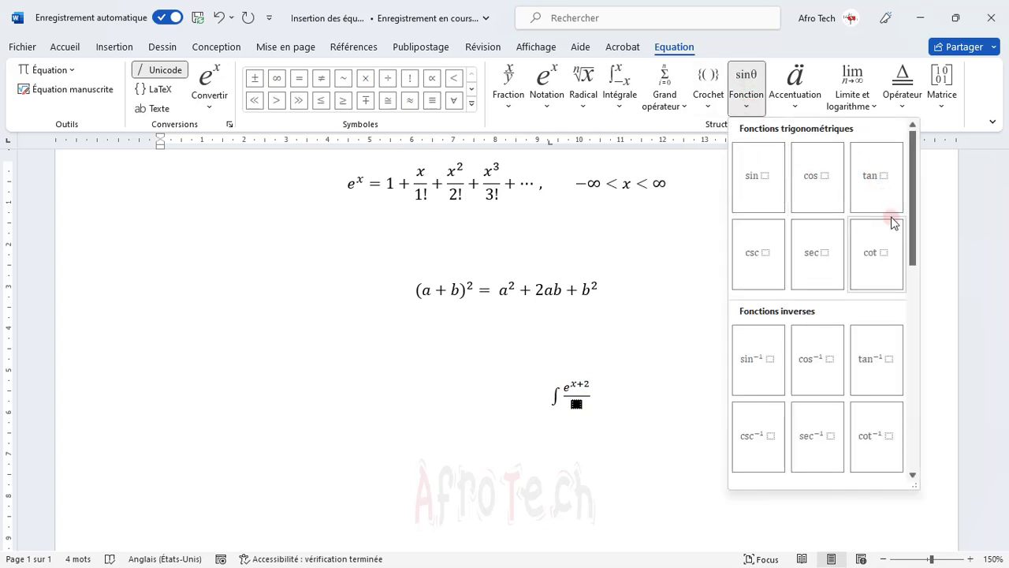
{"action": "left_click_drag", "start_coordinate": [914, 199], "coordinate": [904, 276]}
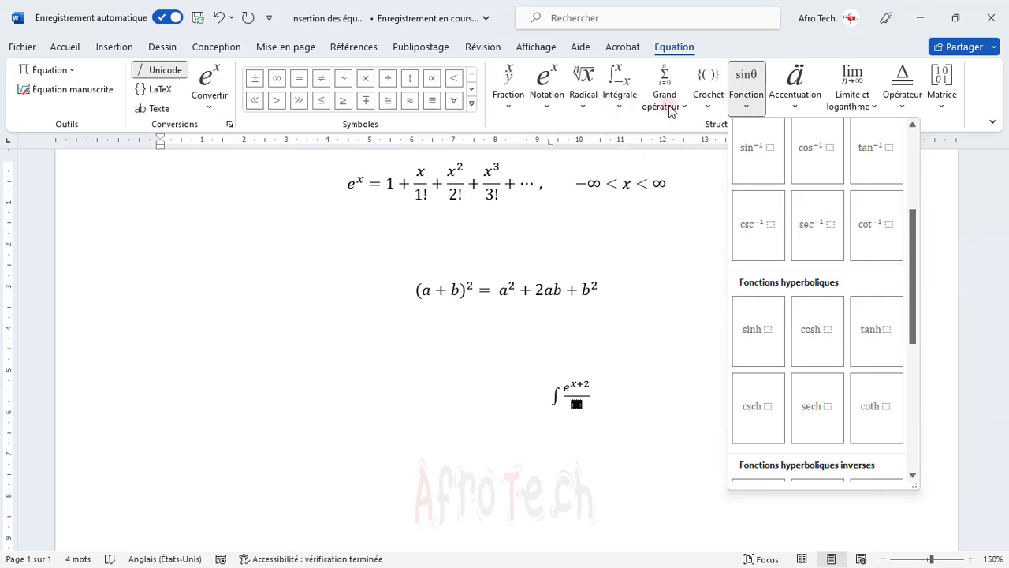
{"action": "left_click", "coordinate": [848, 91]}
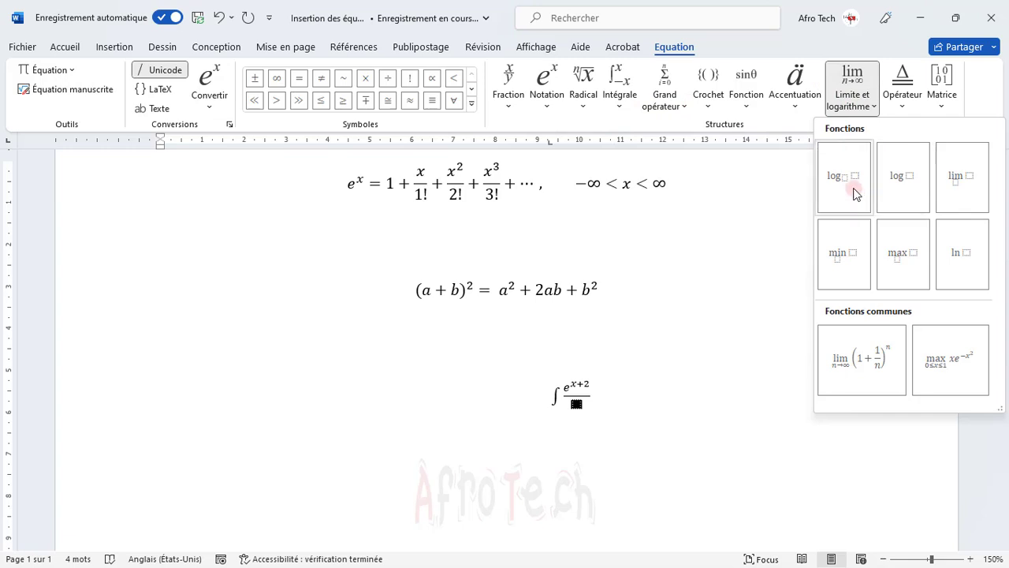
{"action": "left_click", "coordinate": [961, 262]}
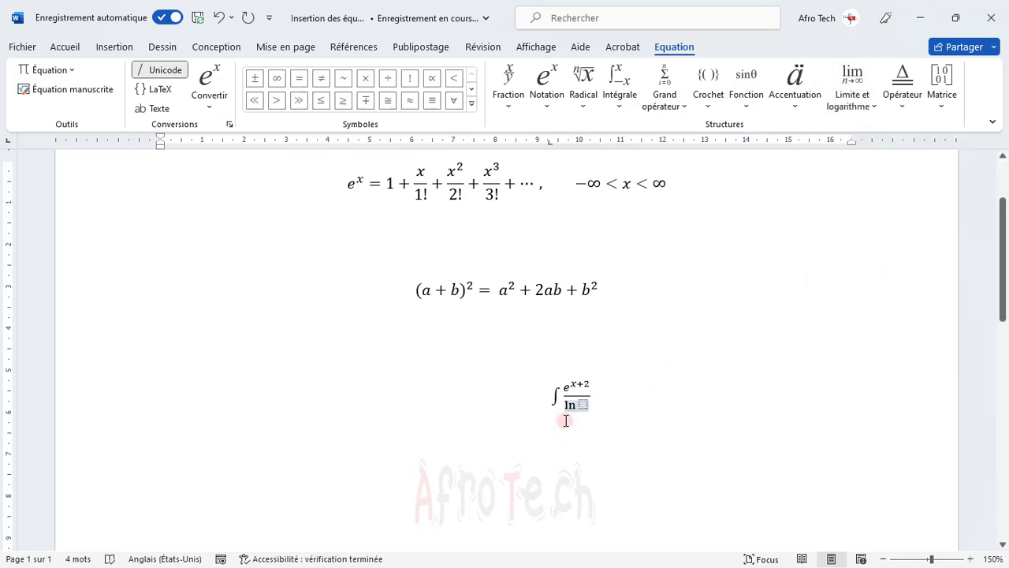
{"action": "left_click", "coordinate": [582, 404]}
{"action": "left_click", "coordinate": [708, 91]}
{"action": "left_click", "coordinate": [727, 180]}
{"action": "left_click", "coordinate": [583, 406]}
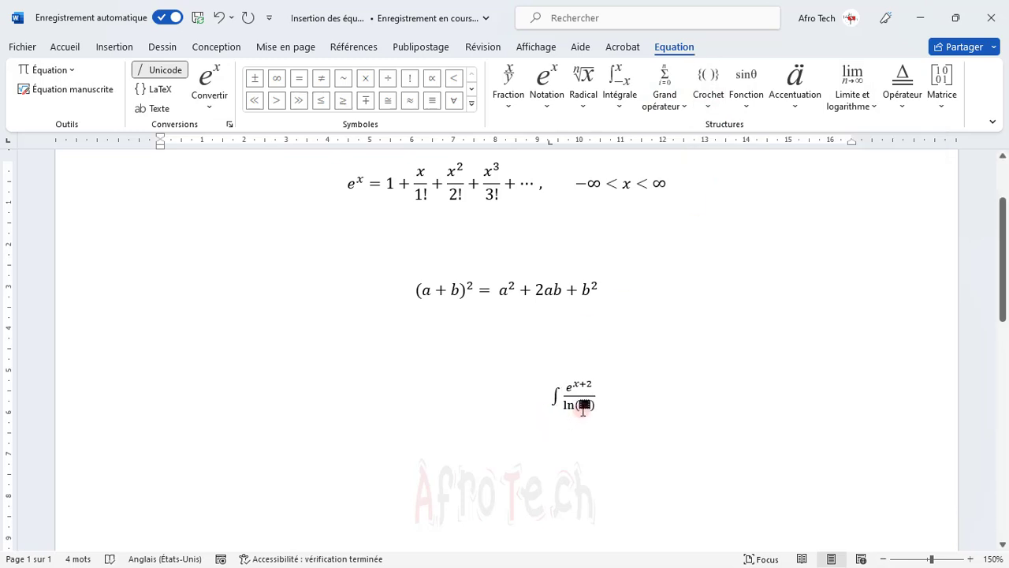
Step: Fill the parentheses after ln with e raised to x+2, using a superscript structure
{"action": "left_click", "coordinate": [547, 93]}
{"action": "left_click", "coordinate": [568, 175]}
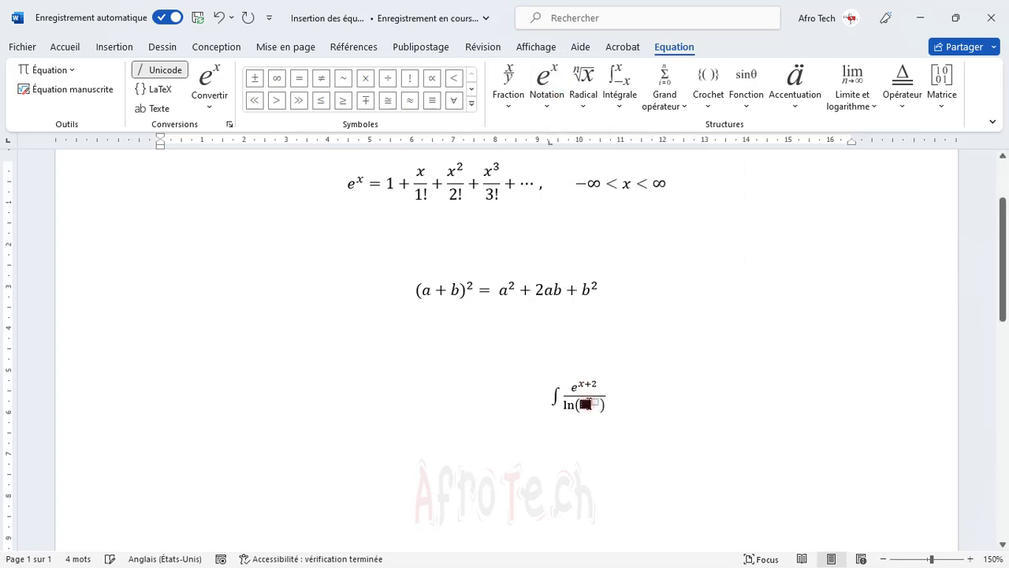
{"action": "type", "text": "e^("}
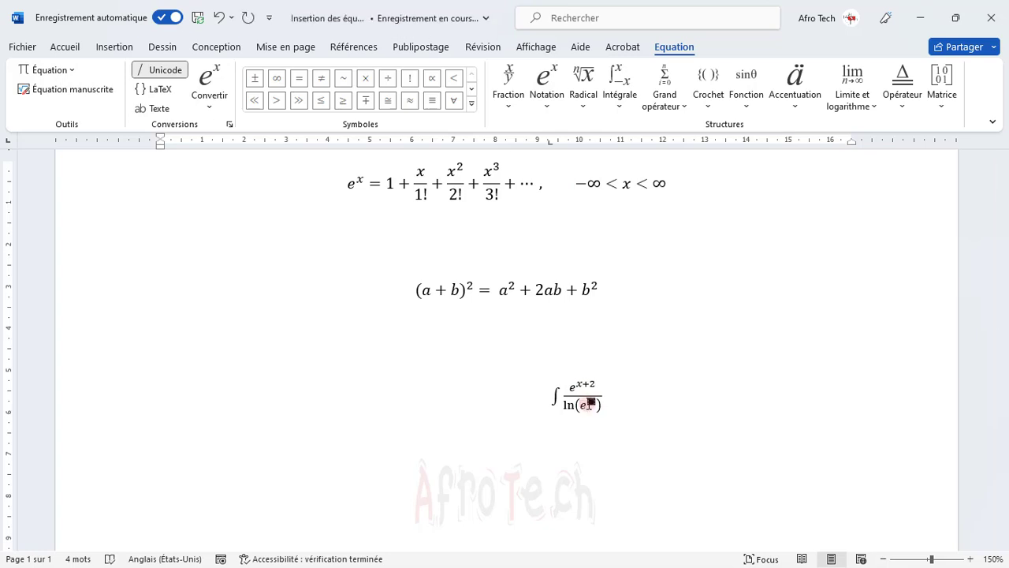
{"action": "type", "text": "x+2"}
{"action": "left_click_drag", "start_coordinate": [588, 404], "coordinate": [615, 398]}
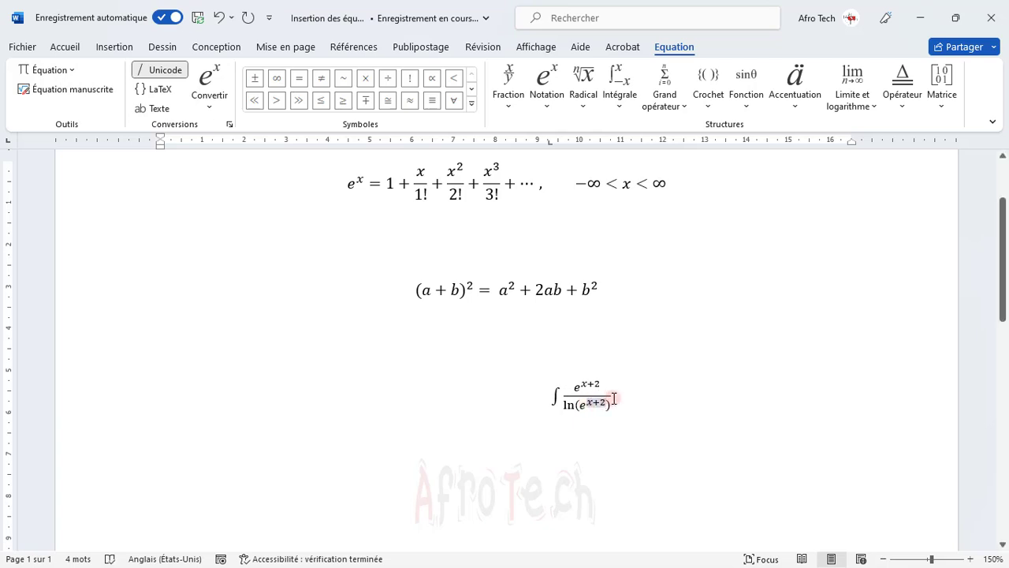
{"action": "left_click", "coordinate": [210, 109]}
{"action": "left_click", "coordinate": [211, 108]}
{"action": "left_click", "coordinate": [210, 108]}
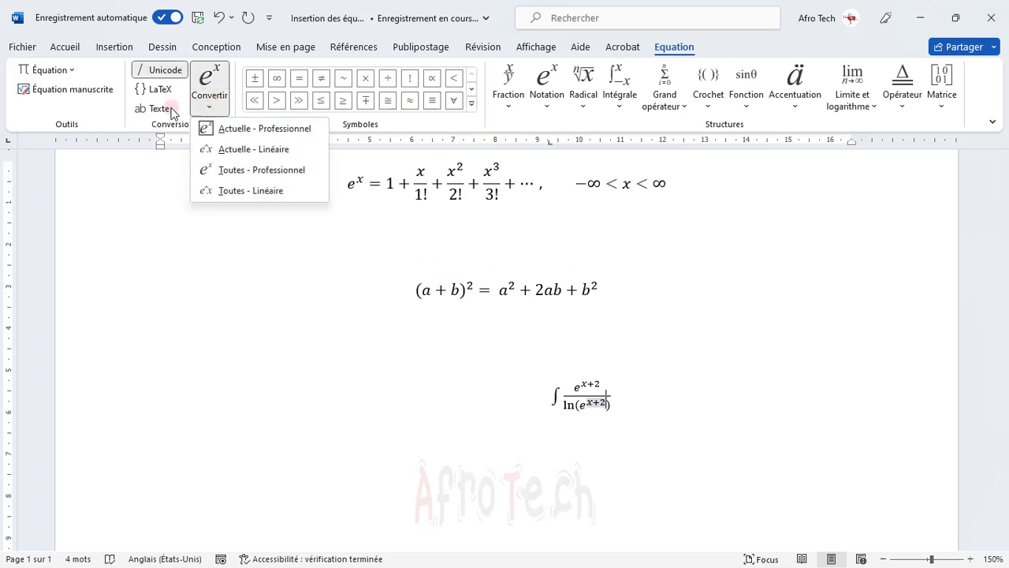
Step: Start a handwritten equation and write f(x), erasing the misread x and redrawing it
{"action": "left_click", "coordinate": [89, 96]}
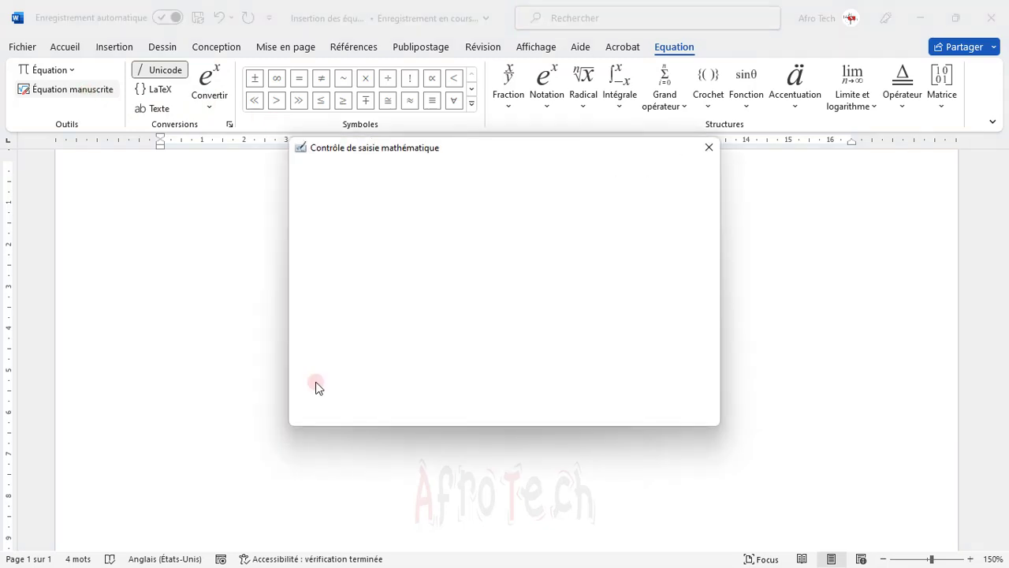
{"action": "mouse_move", "coordinate": [333, 268]}
{"action": "left_mouse_down"}
{"action": "mouse_move", "coordinate": [387, 228]}
{"action": "mouse_move", "coordinate": [369, 291]}
{"action": "mouse_move", "coordinate": [377, 277]}
{"action": "mouse_move", "coordinate": [414, 295]}
{"action": "left_mouse_up"}
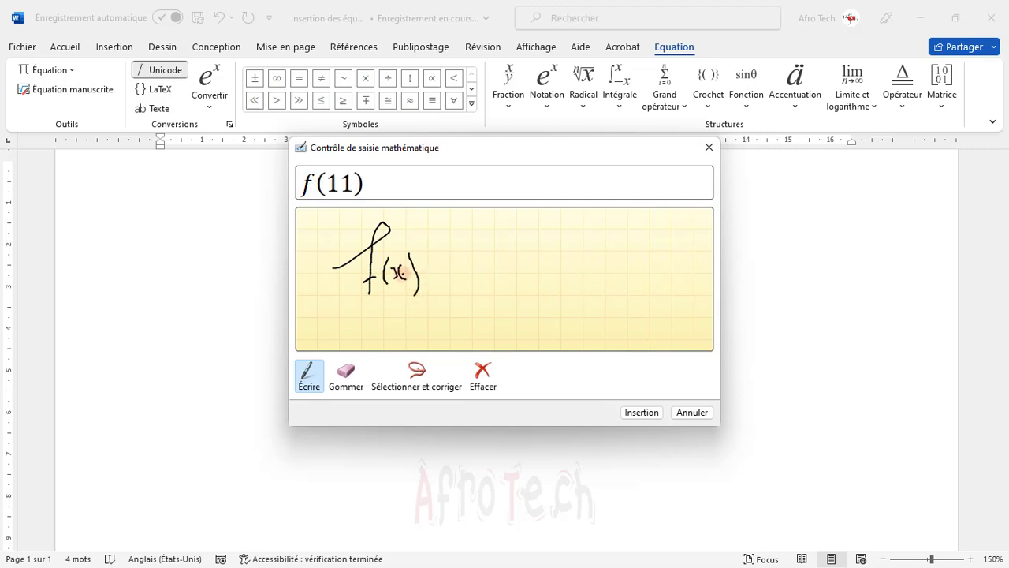
{"action": "left_click", "coordinate": [346, 376]}
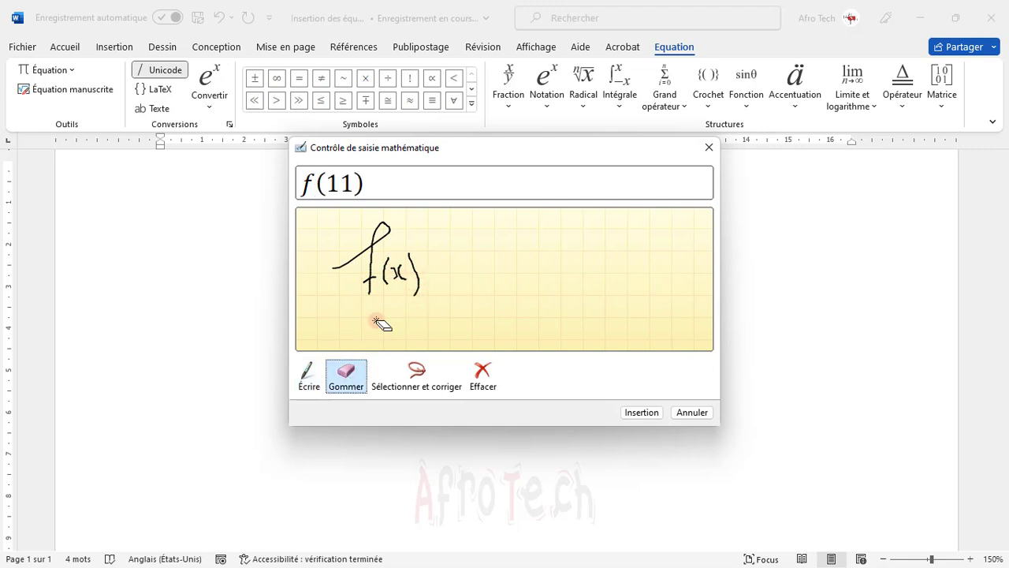
{"action": "mouse_move", "coordinate": [407, 276]}
{"action": "left_mouse_down"}
{"action": "mouse_move", "coordinate": [394, 282]}
{"action": "mouse_move", "coordinate": [394, 273]}
{"action": "left_mouse_up"}
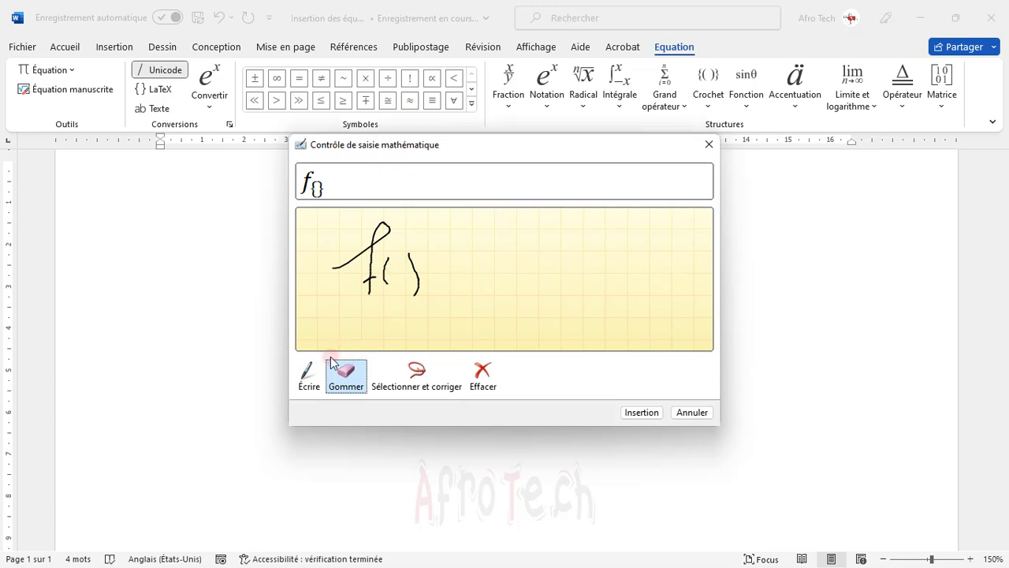
{"action": "left_click", "coordinate": [308, 376]}
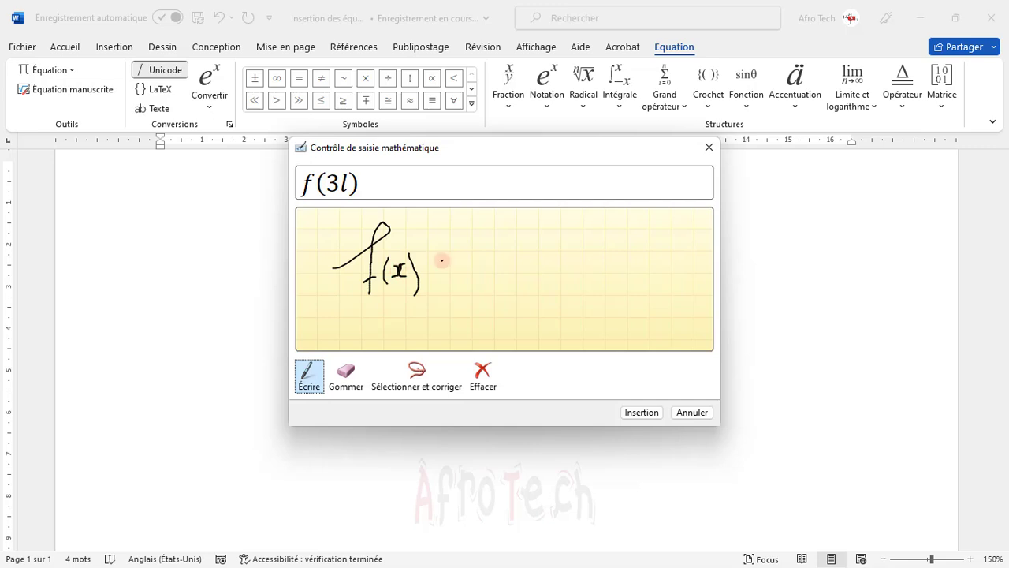
Step: Continue the handwriting with an equals sign and x with the exponent 2+1, and insert it into the document
{"action": "left_click_drag", "start_coordinate": [429, 267], "coordinate": [487, 281]}
{"action": "mouse_move", "coordinate": [478, 241]}
{"action": "left_mouse_down"}
{"action": "mouse_move", "coordinate": [490, 252]}
{"action": "mouse_move", "coordinate": [509, 246]}
{"action": "mouse_move", "coordinate": [502, 252]}
{"action": "mouse_move", "coordinate": [516, 234]}
{"action": "mouse_move", "coordinate": [518, 253]}
{"action": "mouse_move", "coordinate": [532, 256]}
{"action": "left_mouse_up"}
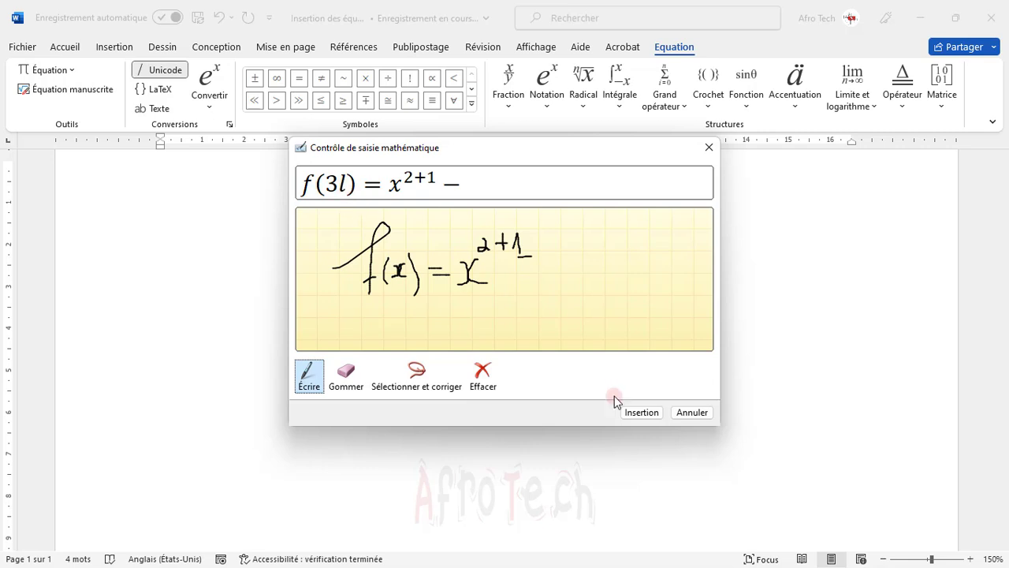
{"action": "left_click", "coordinate": [631, 413]}
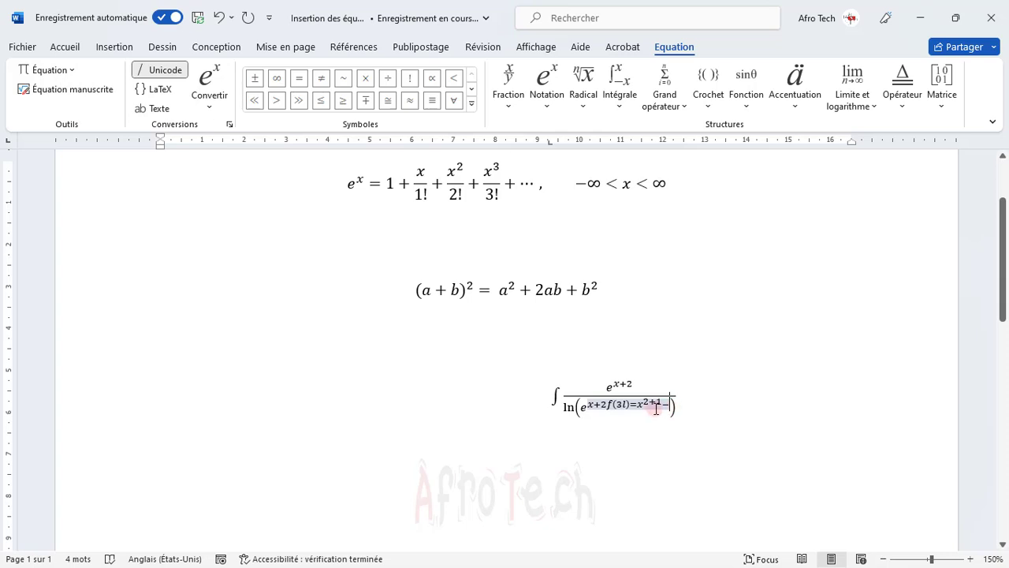
Step: Replace the misrecognized 3l inside the f parentheses of the denominator's exponent with x
{"action": "left_click", "coordinate": [625, 405]}
{"action": "double_click", "coordinate": [625, 405]}
{"action": "type", "text": "x"}
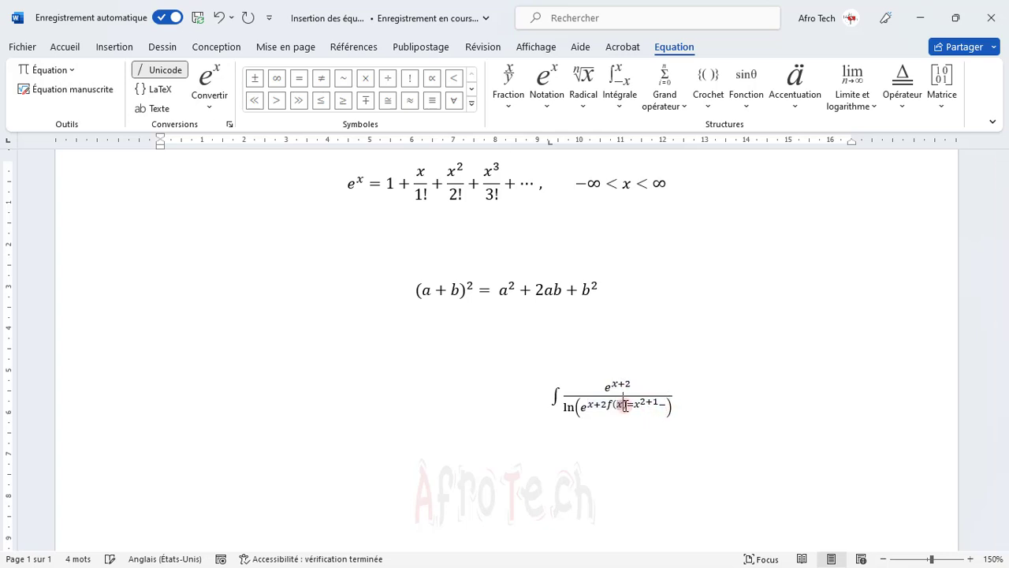
{"action": "left_click", "coordinate": [650, 406]}
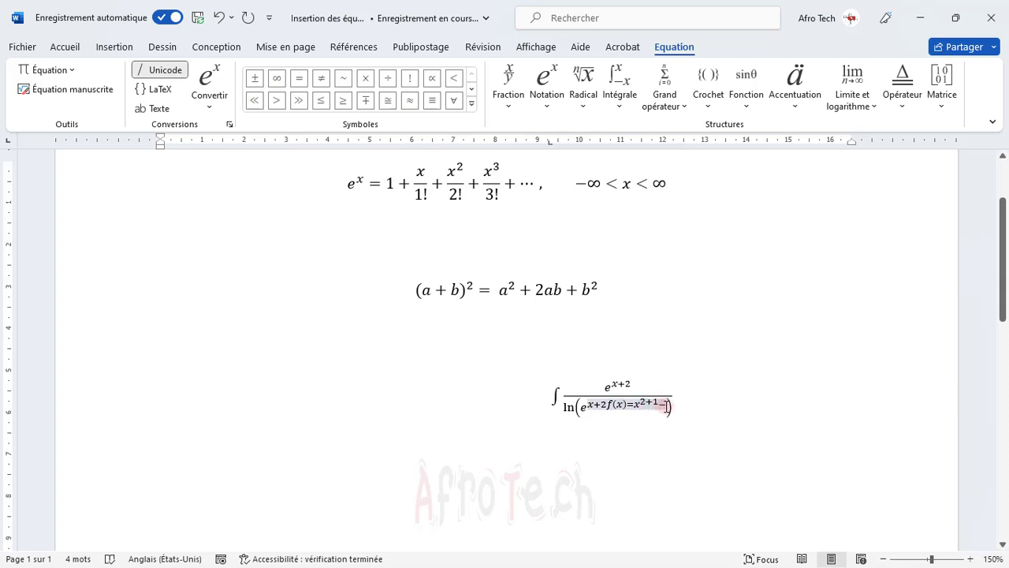
Step: Insert the built-in cos α + cos β trigonometric identity at the end of the expression inside the ln parentheses
{"action": "left_click", "coordinate": [667, 407]}
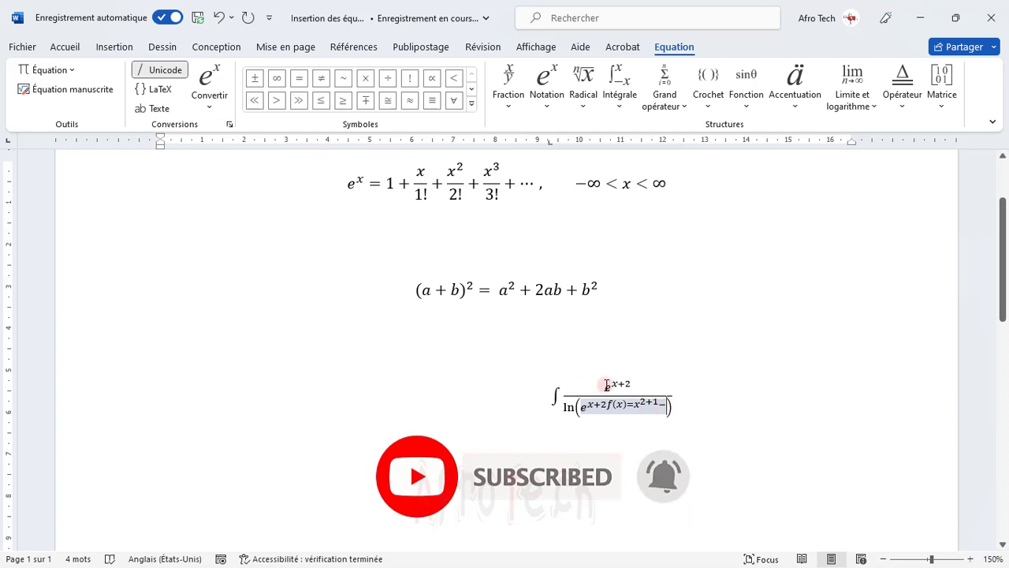
{"action": "left_click", "coordinate": [47, 69]}
{"action": "left_click_drag", "start_coordinate": [315, 134], "coordinate": [316, 333]}
{"action": "left_click", "coordinate": [254, 281]}
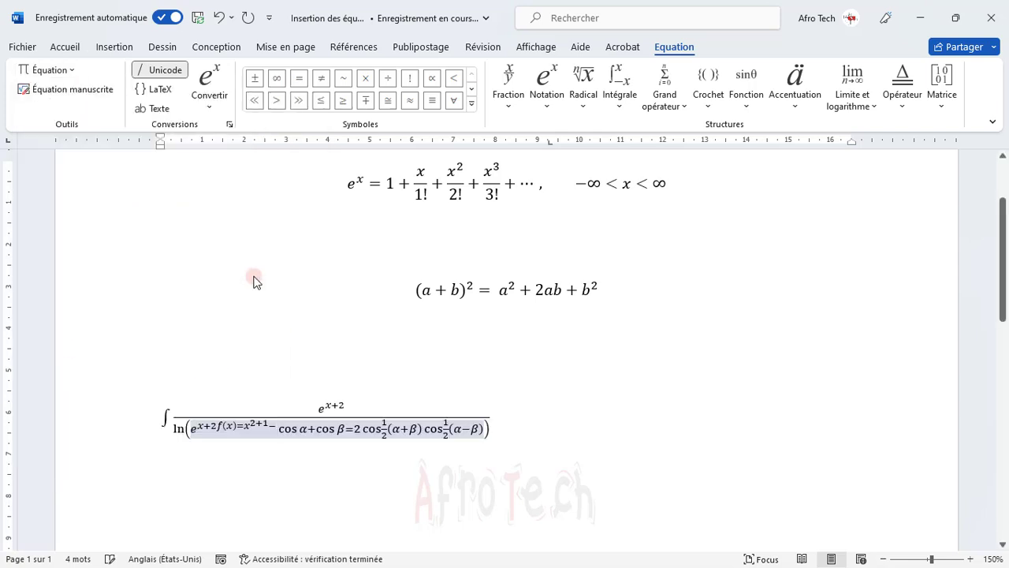
Step: Try to add the word "avec" after the fraction of the integral equation, and delete its italic letters
{"action": "mouse_move", "coordinate": [1004, 282]}
{"action": "left_mouse_down"}
{"action": "mouse_move", "coordinate": [1007, 353]}
{"action": "mouse_move", "coordinate": [1007, 296]}
{"action": "left_mouse_up"}
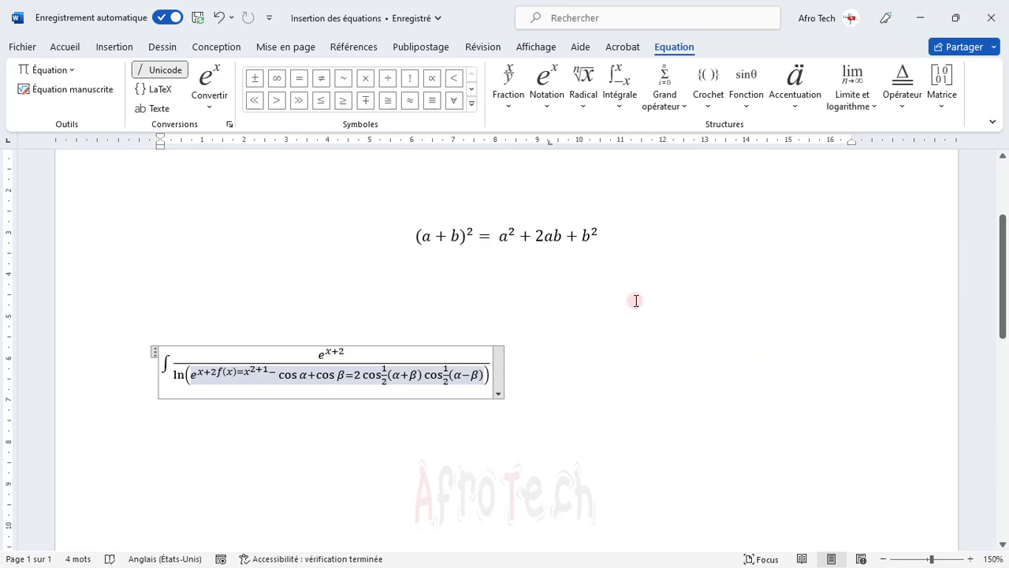
{"action": "left_click", "coordinate": [168, 110]}
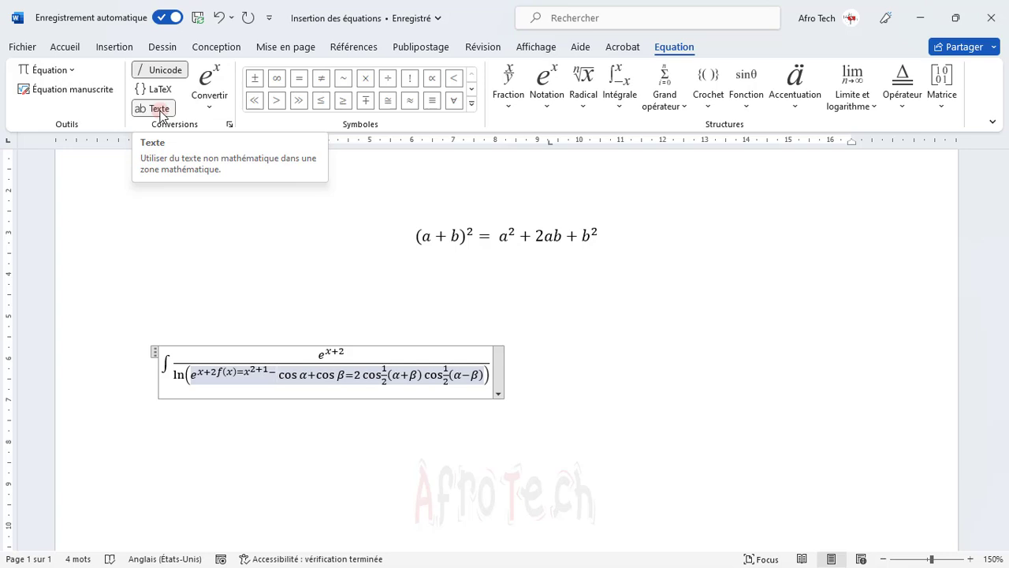
{"action": "left_click", "coordinate": [488, 360]}
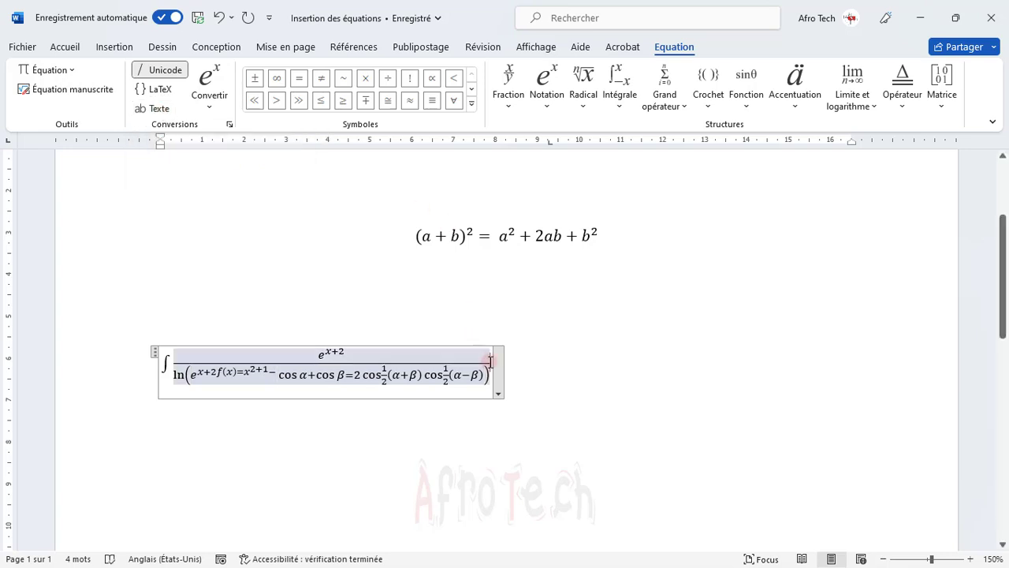
{"action": "type", "text": "avec"}
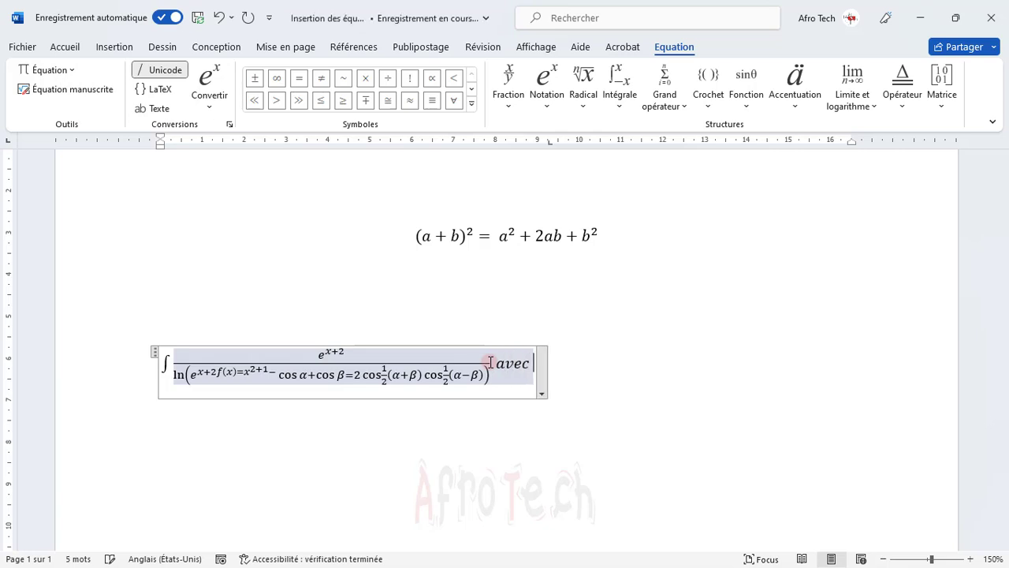
{"action": "left_click", "coordinate": [167, 112]}
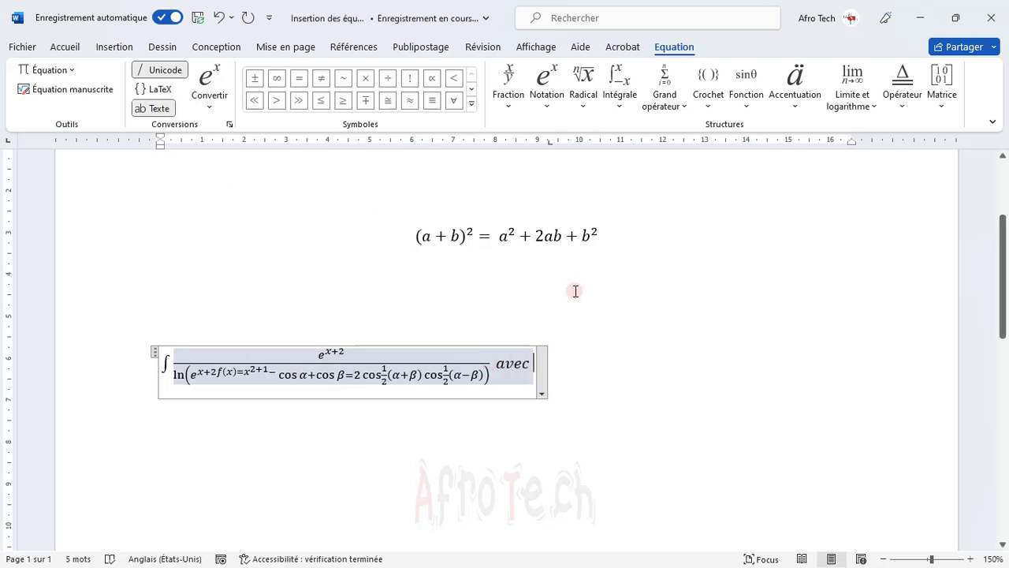
{"action": "type", "text": "c"}
{"action": "key", "text": "BackSpace"}
{"action": "key", "text": "BackSpace"}
{"action": "key", "text": "BackSpace"}
{"action": "key", "text": "BackSpace"}
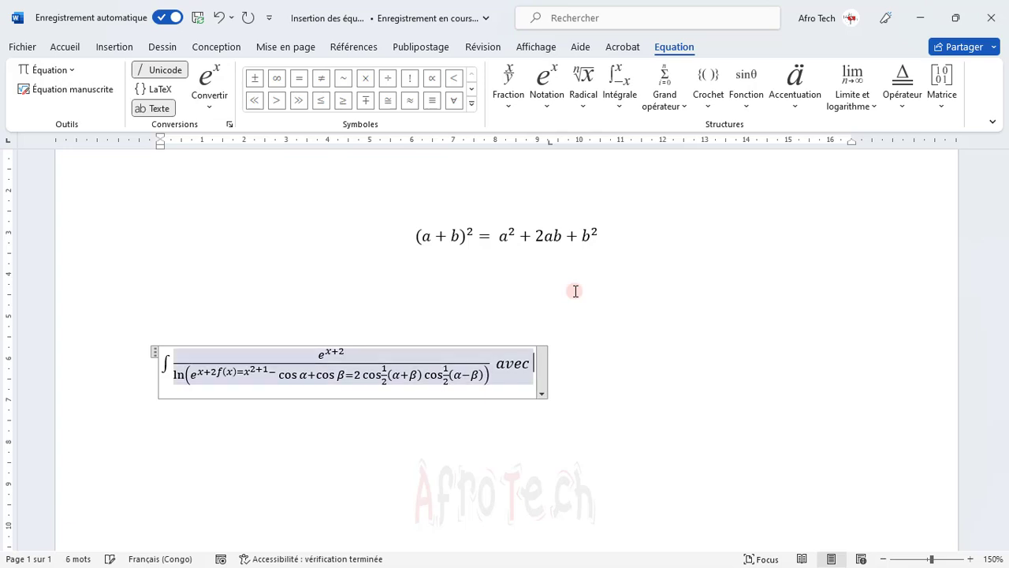
{"action": "key", "text": "BackSpace"}
{"action": "key", "text": "BackSpace"}
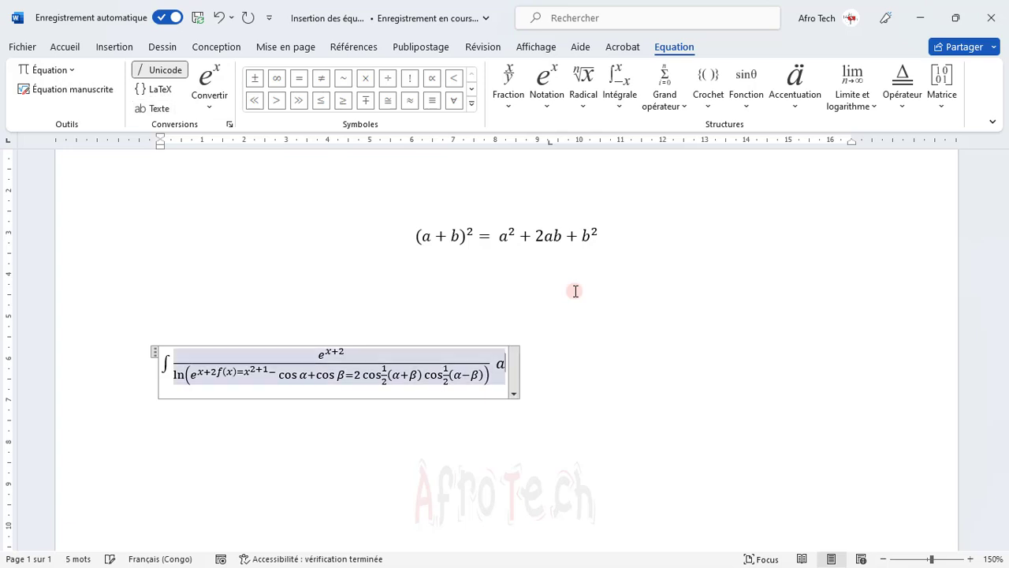
Step: Add the upright plain text "avec x=2" after the fraction of the integral equation
{"action": "left_click", "coordinate": [166, 108]}
{"action": "type", "text": "avec"}
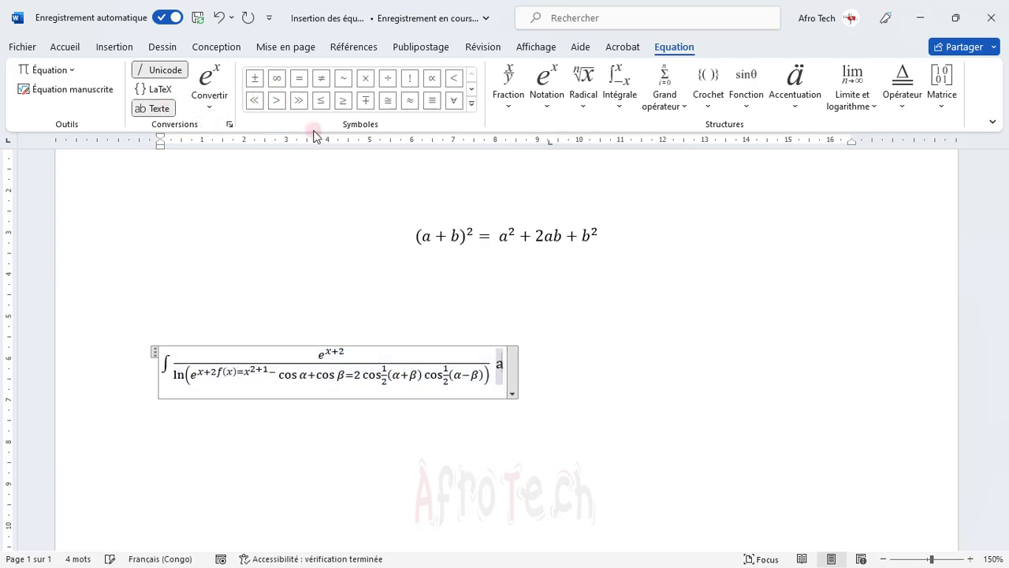
{"action": "type", "text": " x"}
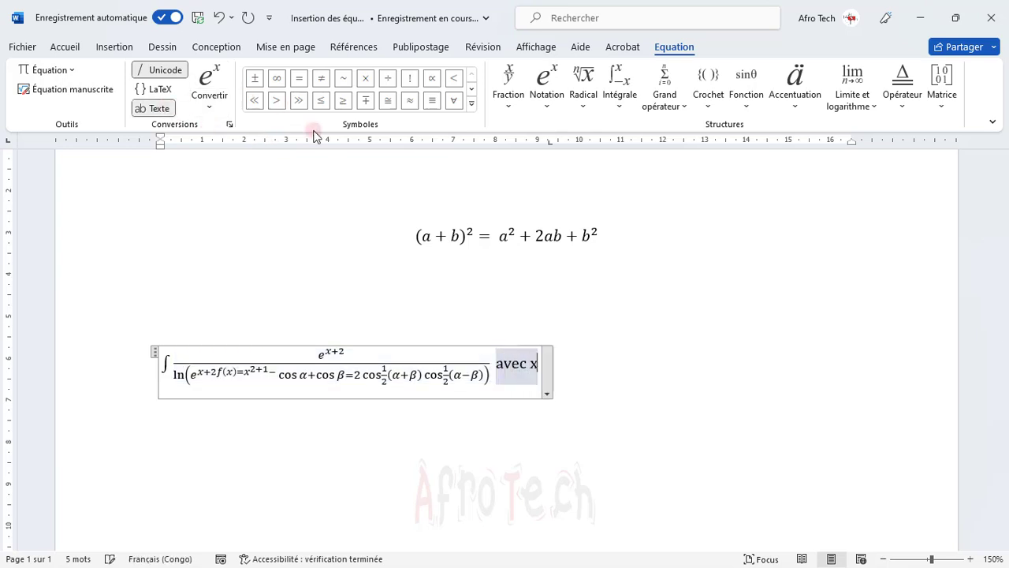
{"action": "type", "text": "=2"}
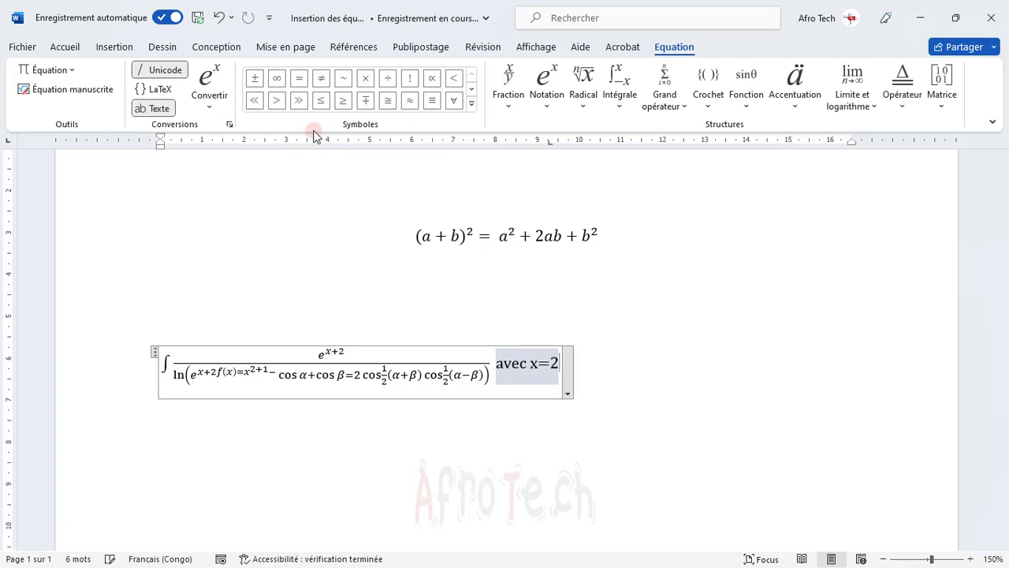
Step: Set the equation format to LaTeX and convert all equations to linear form, after trying the professional form for all, and dismiss the conversion notice
{"action": "left_click", "coordinate": [163, 90]}
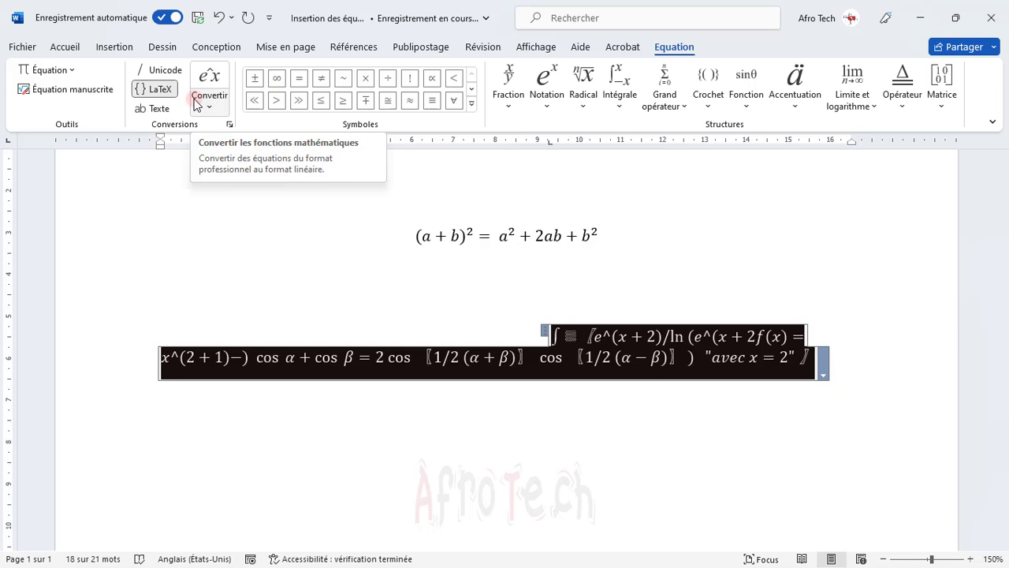
{"action": "left_click", "coordinate": [219, 110]}
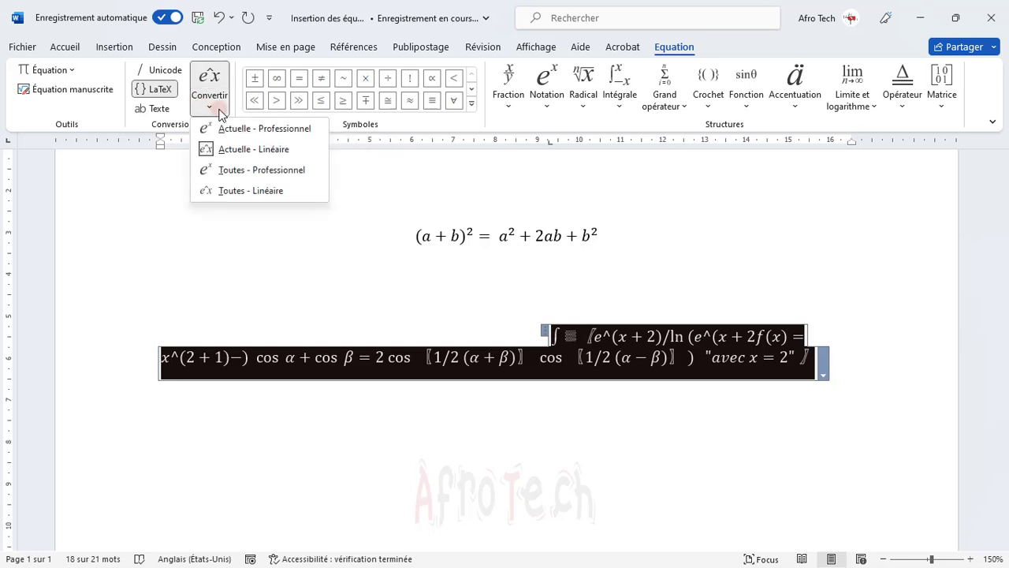
{"action": "left_click", "coordinate": [246, 163]}
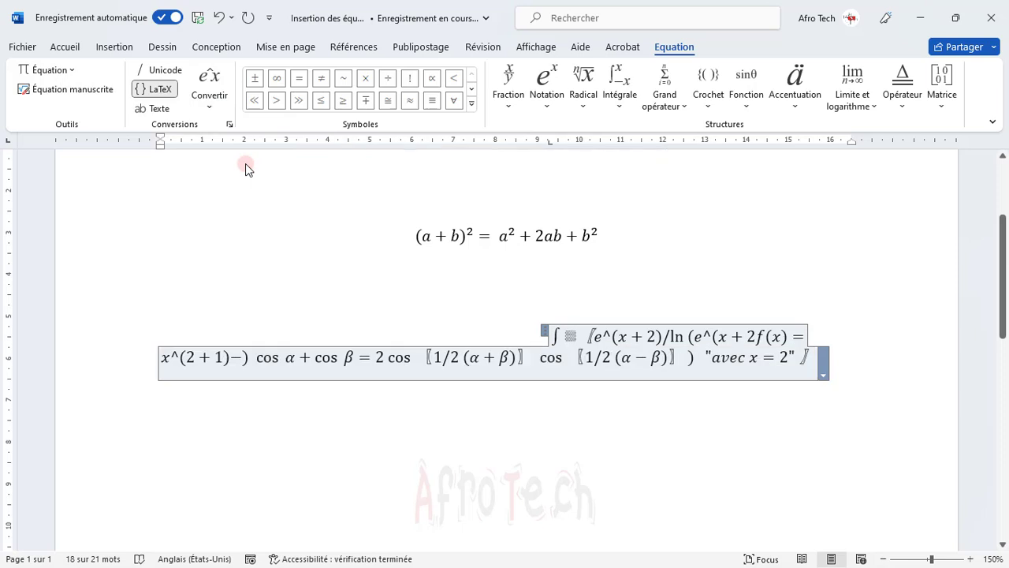
{"action": "left_click", "coordinate": [211, 110]}
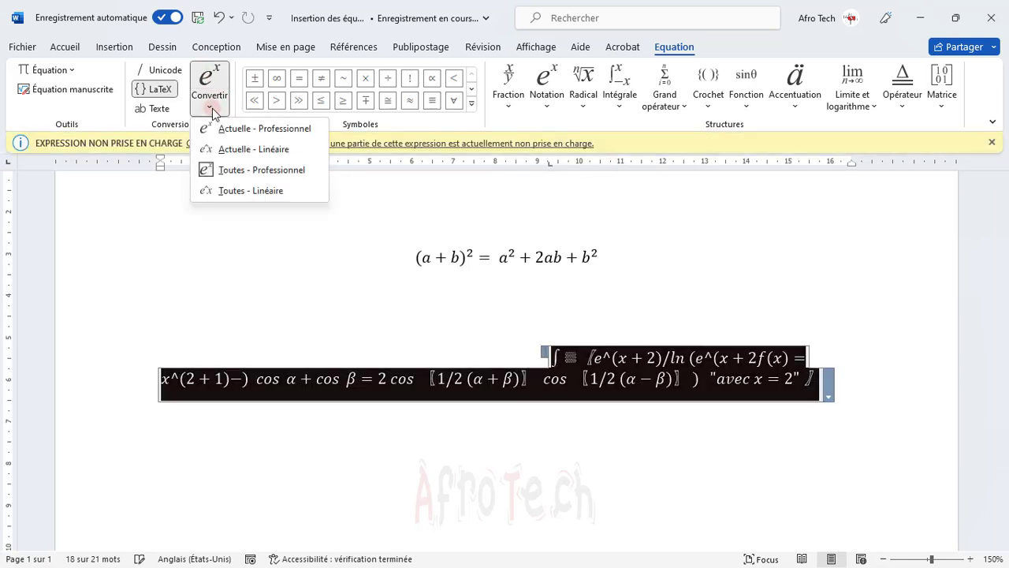
{"action": "left_click", "coordinate": [244, 189]}
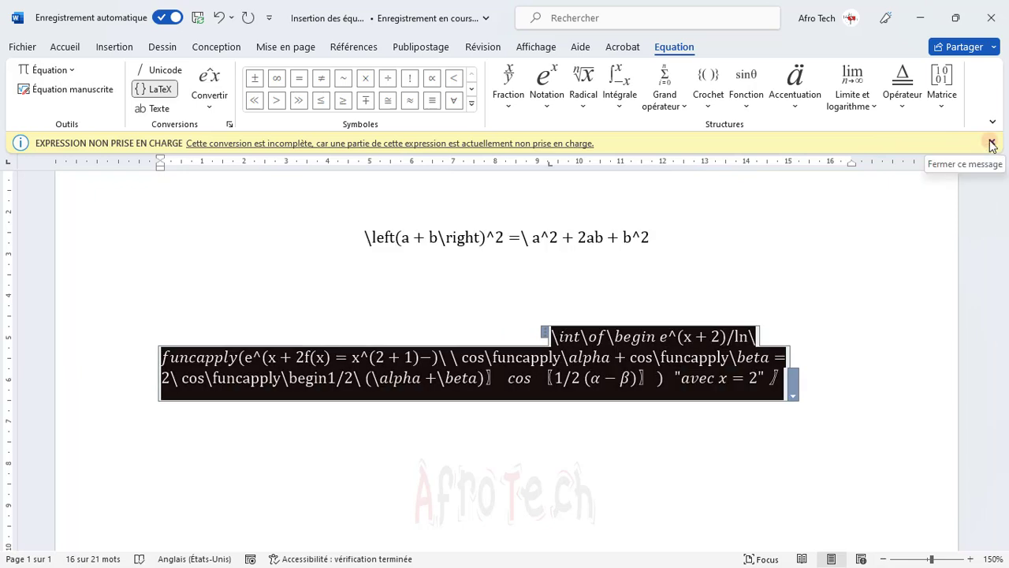
{"action": "left_click", "coordinate": [992, 142]}
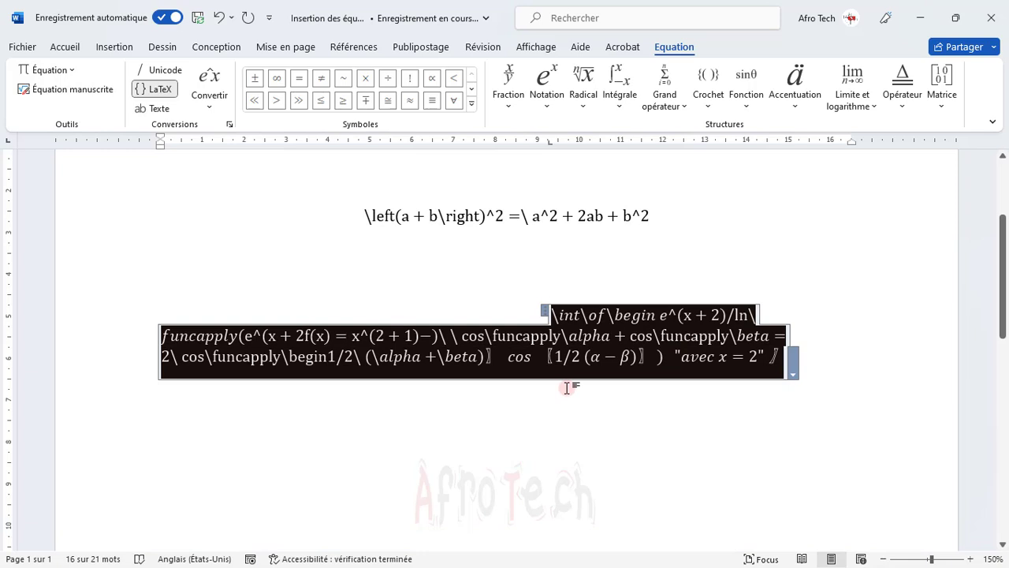
Step: Try to convert the current integral equation to professional form, and set the equation format back to Unicode
{"action": "left_click", "coordinate": [207, 110]}
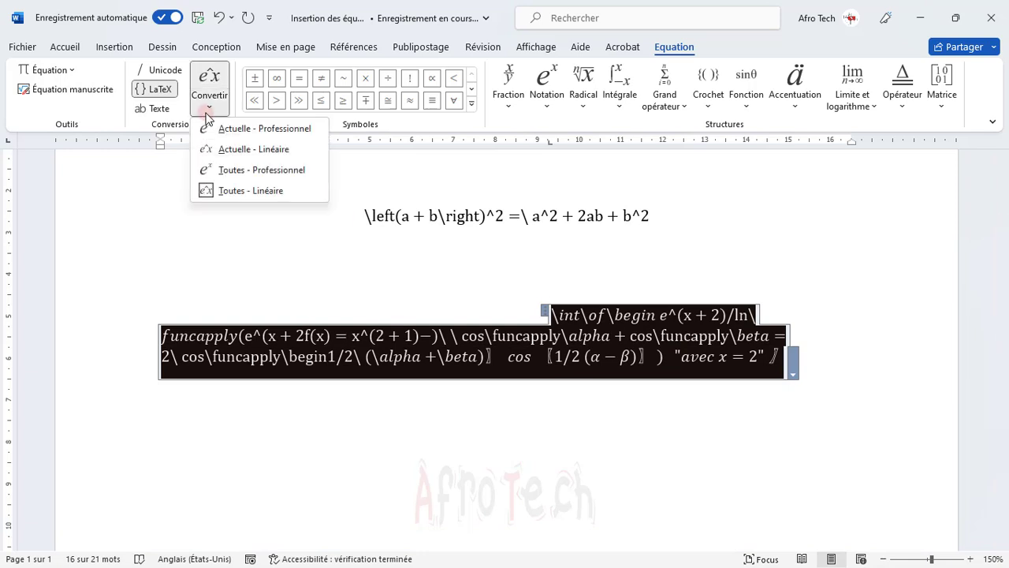
{"action": "left_click", "coordinate": [225, 129]}
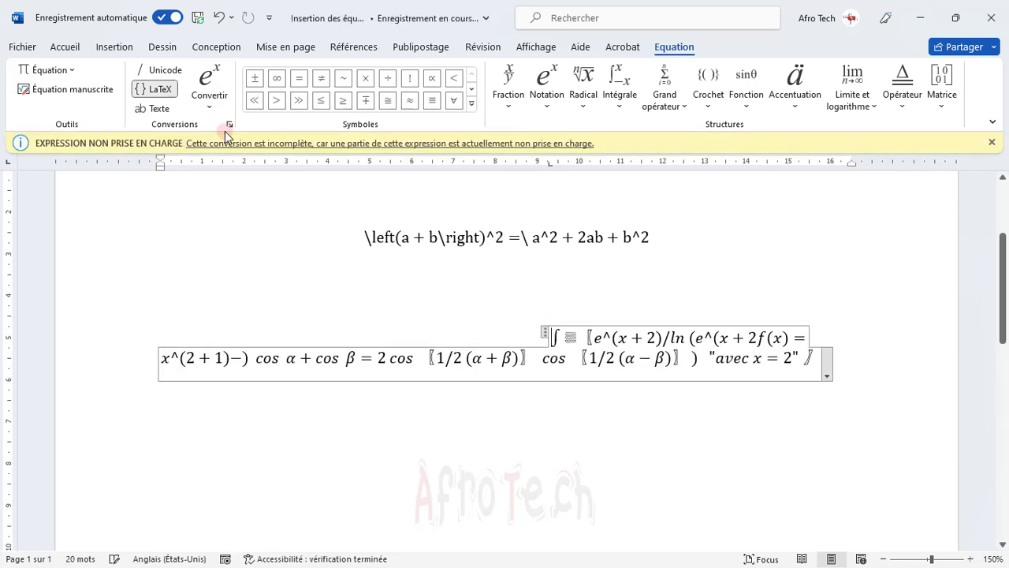
{"action": "left_click", "coordinate": [156, 71]}
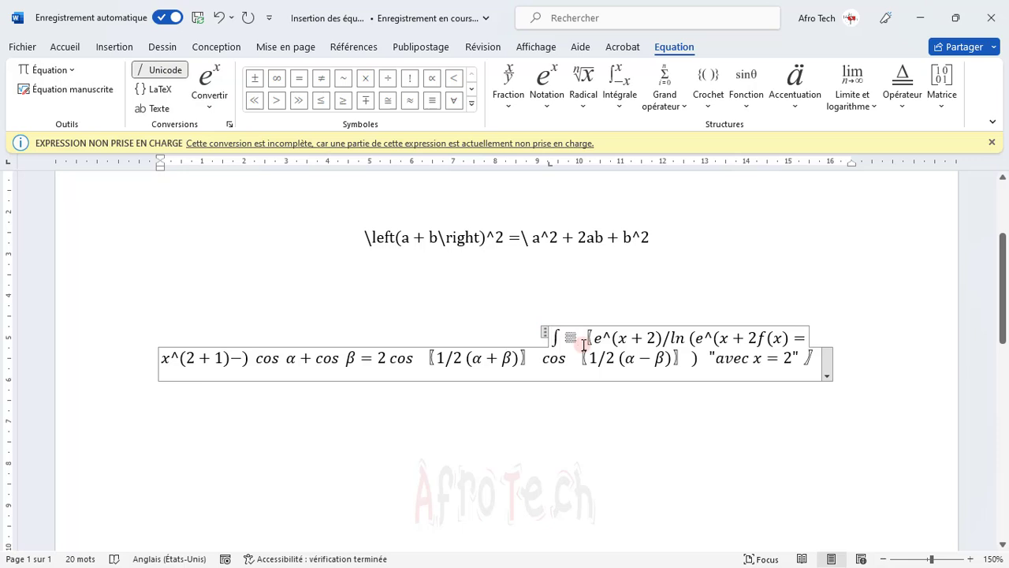
{"action": "key", "text": "ctrl+a"}
{"action": "left_click", "coordinate": [623, 360]}
Step: Insert a new equation below the integral equation, containing a sparse matrix in round parentheses
{"action": "left_click", "coordinate": [638, 476]}
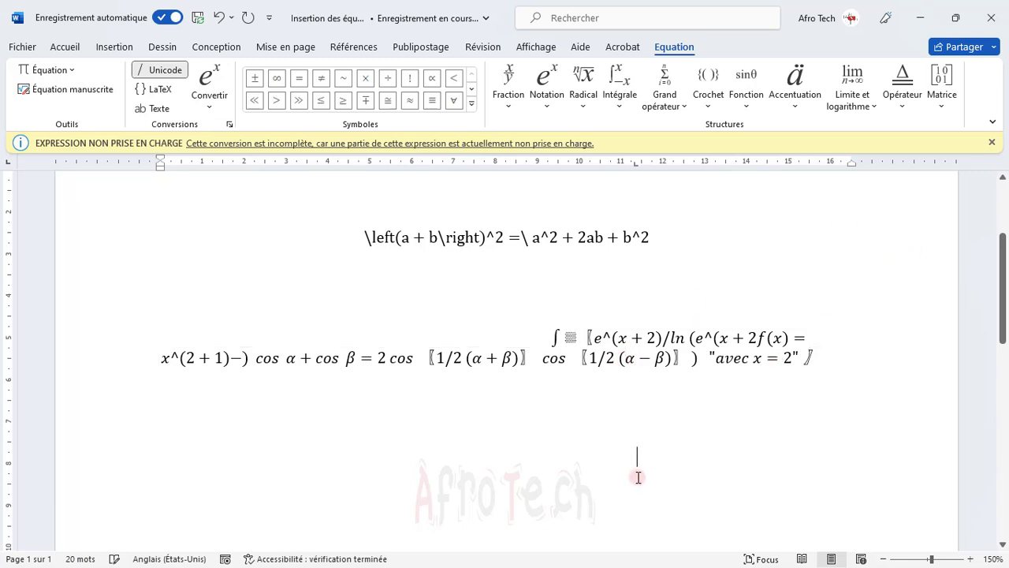
{"action": "double_click", "coordinate": [527, 473]}
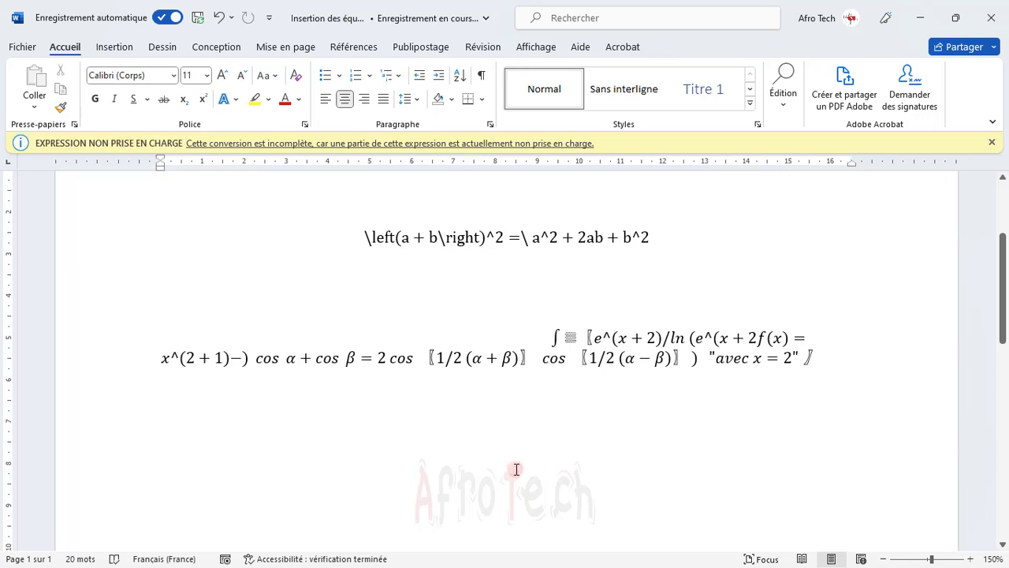
{"action": "key", "text": "alt+equal"}
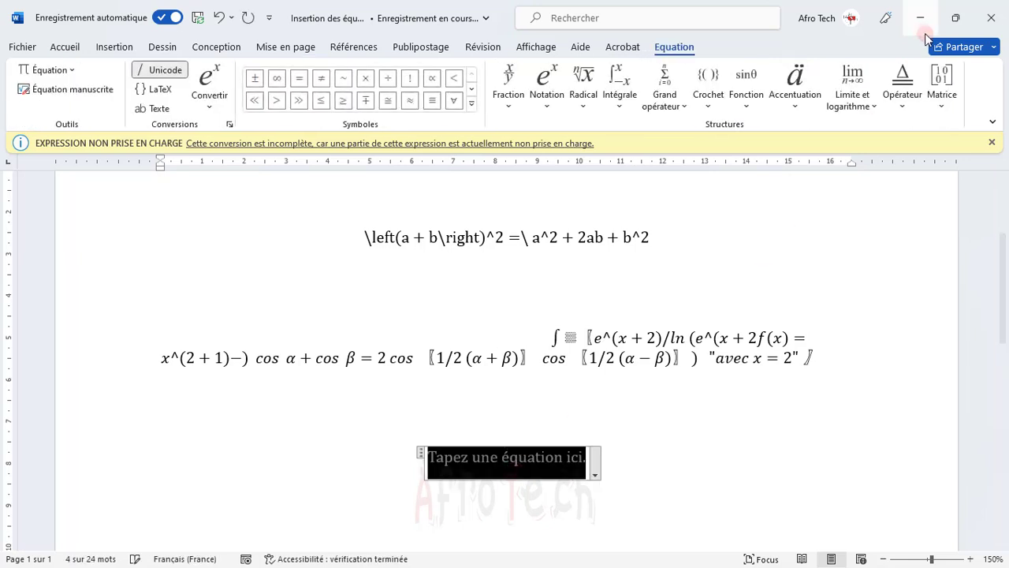
{"action": "left_click", "coordinate": [941, 78]}
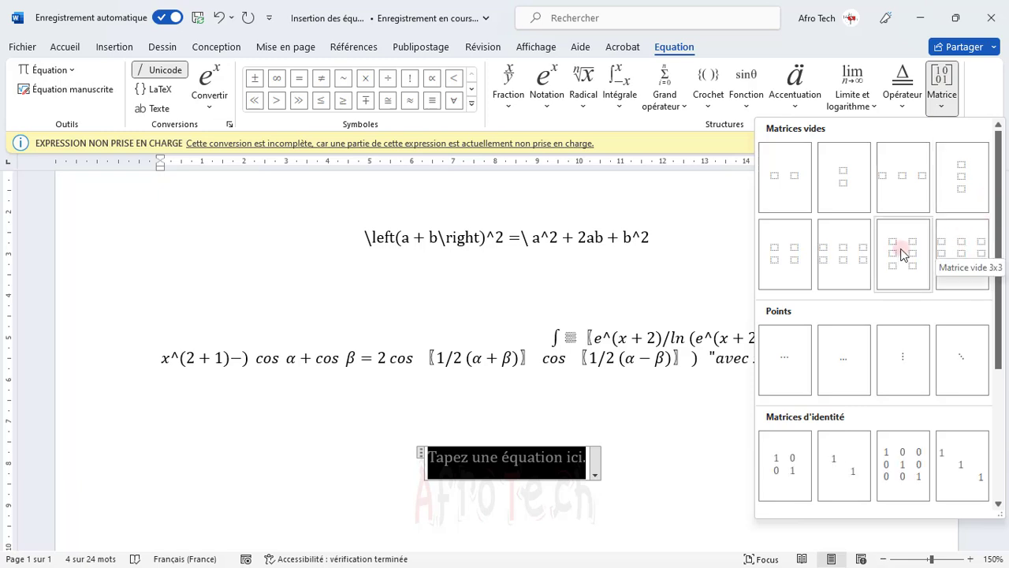
{"action": "left_click_drag", "start_coordinate": [1000, 294], "coordinate": [1000, 422]}
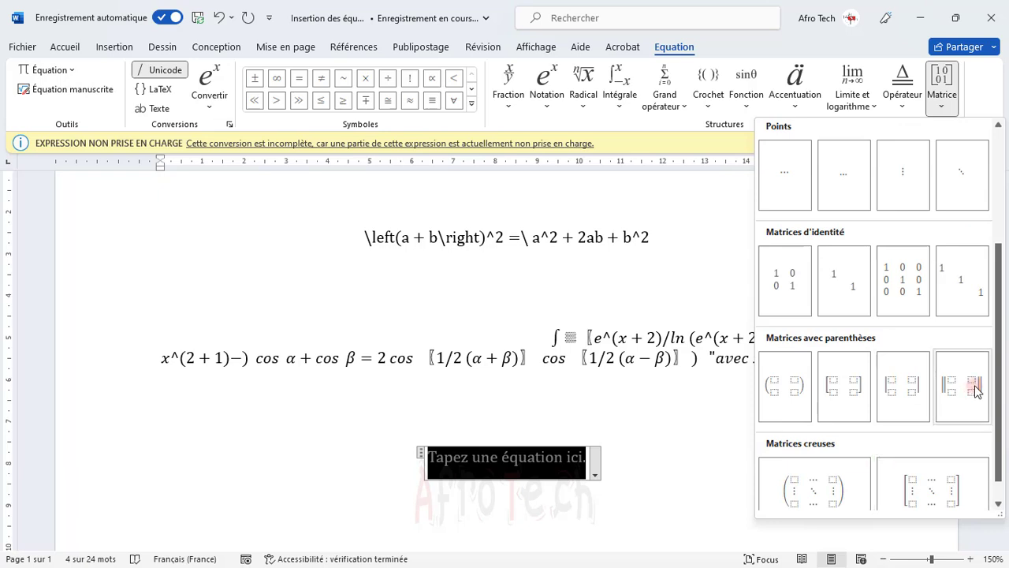
{"action": "left_click", "coordinate": [808, 483]}
Step: Fill the matrix corners with 1 and 3 in the top row and 2 and 1 in the bottom row, and dismiss the conversion notice
{"action": "left_click", "coordinate": [476, 456]}
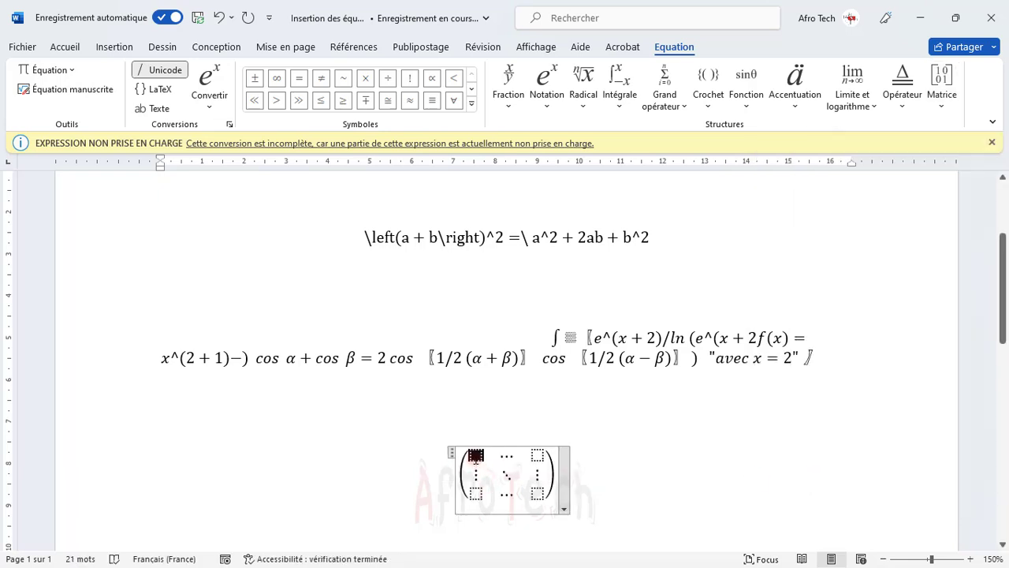
{"action": "type", "text": "1"}
{"action": "key", "text": "Down"}
{"action": "key", "text": "Down"}
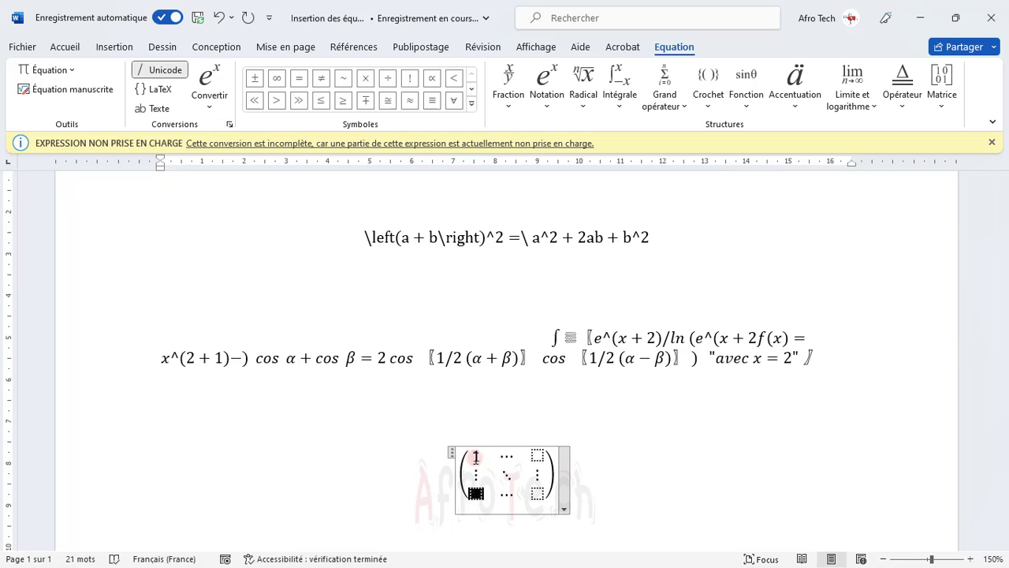
{"action": "type", "text": "2"}
{"action": "key", "text": "Right"}
{"action": "key", "text": "Right"}
{"action": "key", "text": "Right"}
{"action": "key", "text": "Up"}
{"action": "type", "text": "3"}
{"action": "key", "text": "Down"}
{"action": "key", "text": "Down"}
{"action": "type", "text": "1"}
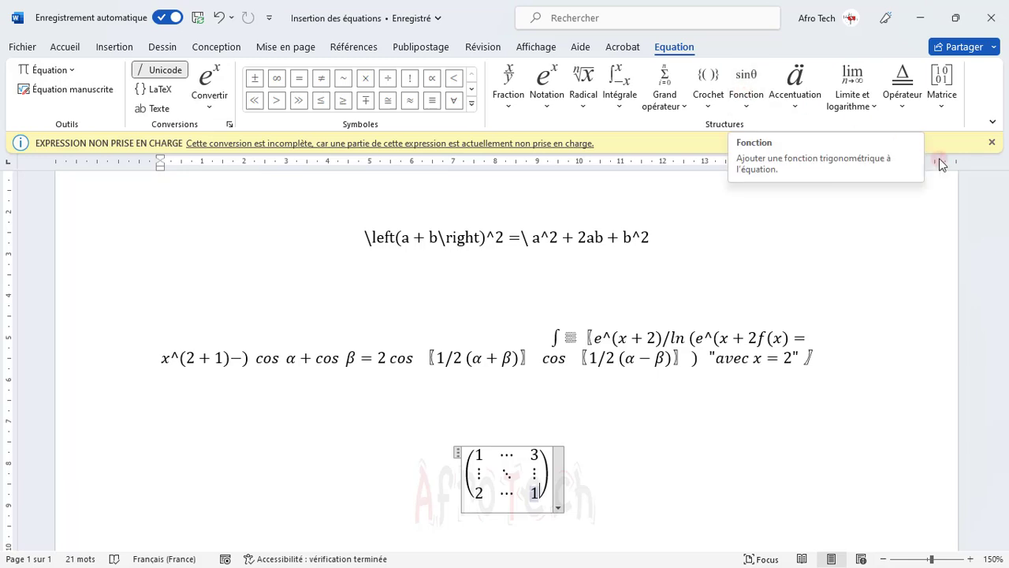
{"action": "left_click", "coordinate": [992, 142]}
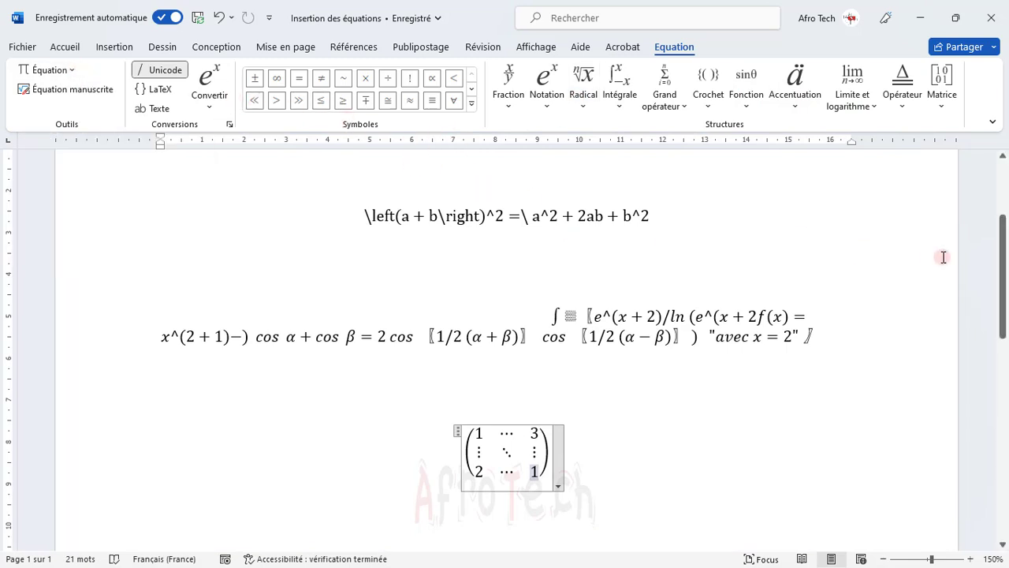
Step: Place the cursor on the empty line below the matrix and open the full special characters dialog for inserting other symbols
{"action": "left_click_drag", "start_coordinate": [1001, 258], "coordinate": [1007, 338]}
{"action": "left_click", "coordinate": [580, 331]}
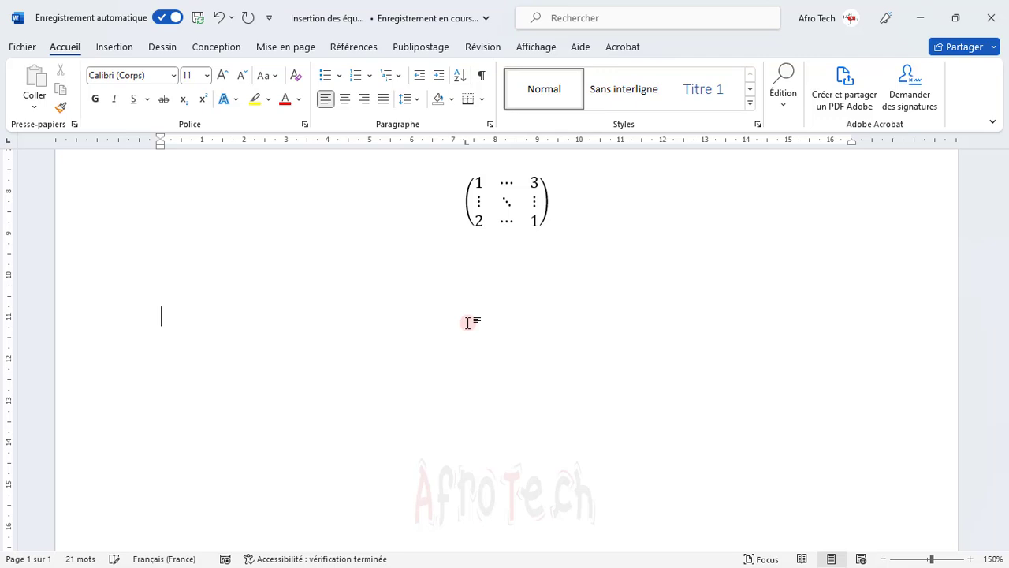
{"action": "left_click", "coordinate": [130, 54]}
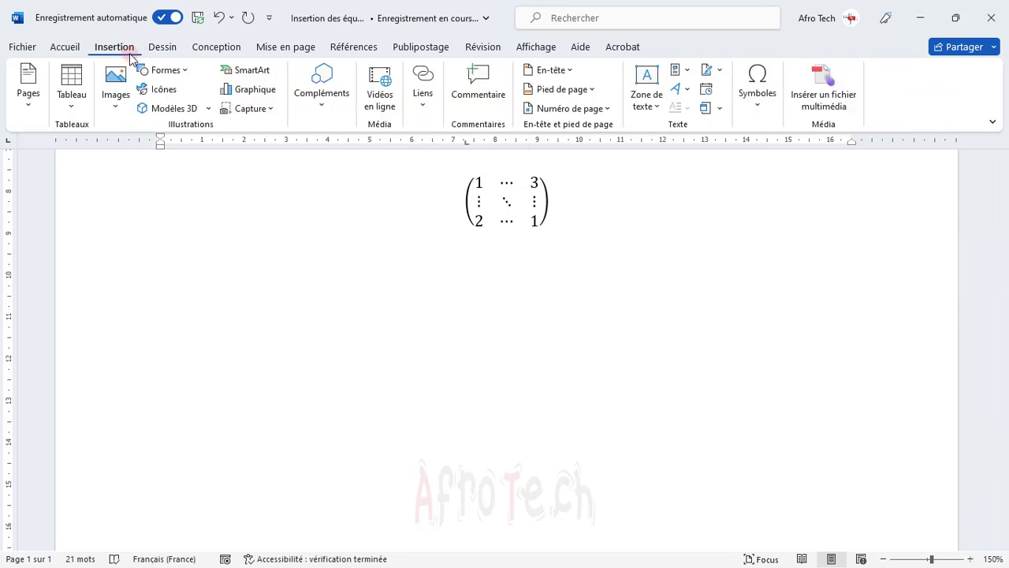
{"action": "left_click", "coordinate": [750, 124]}
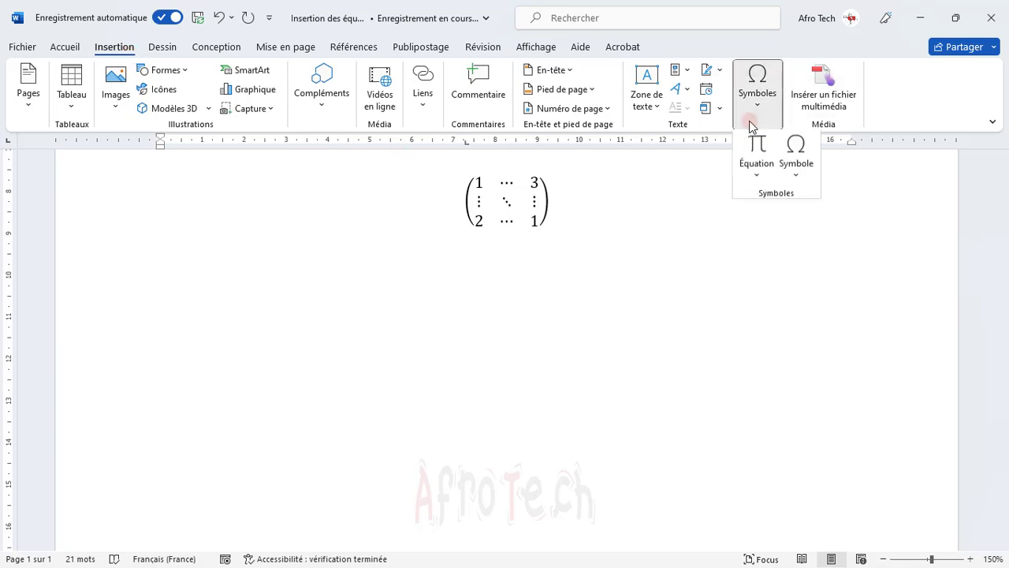
{"action": "left_click", "coordinate": [793, 180]}
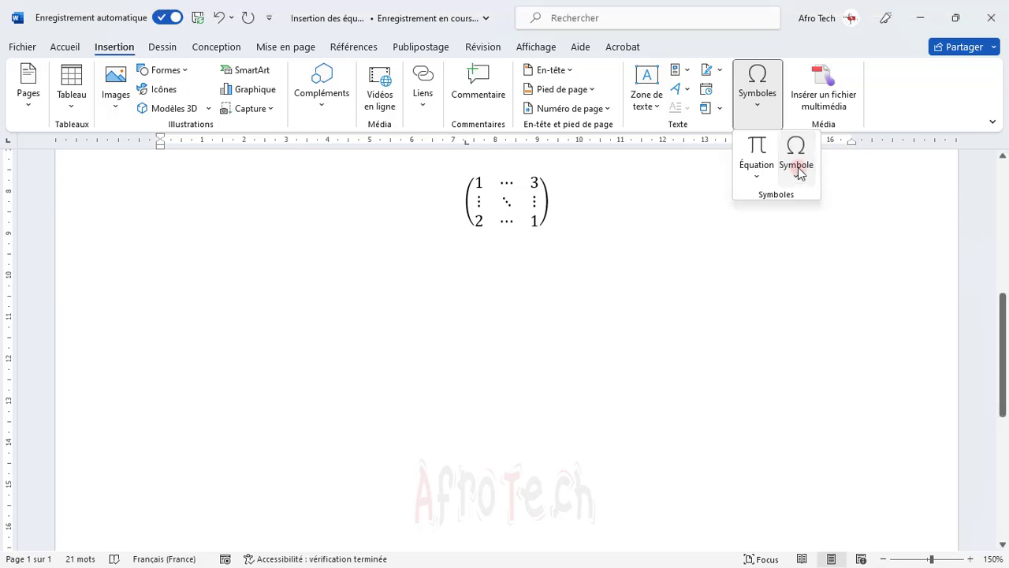
{"action": "left_click", "coordinate": [799, 181]}
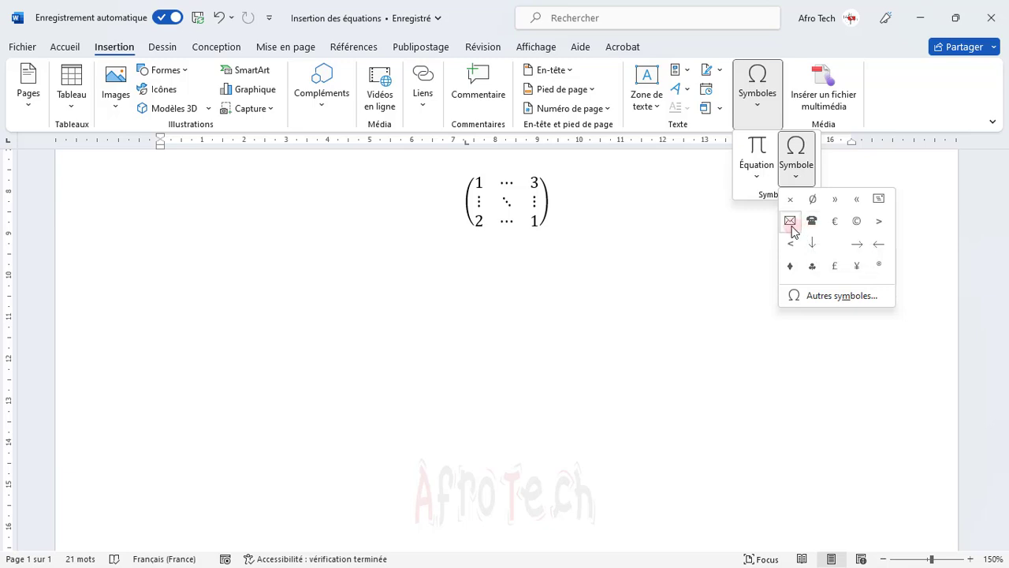
{"action": "left_click", "coordinate": [838, 297]}
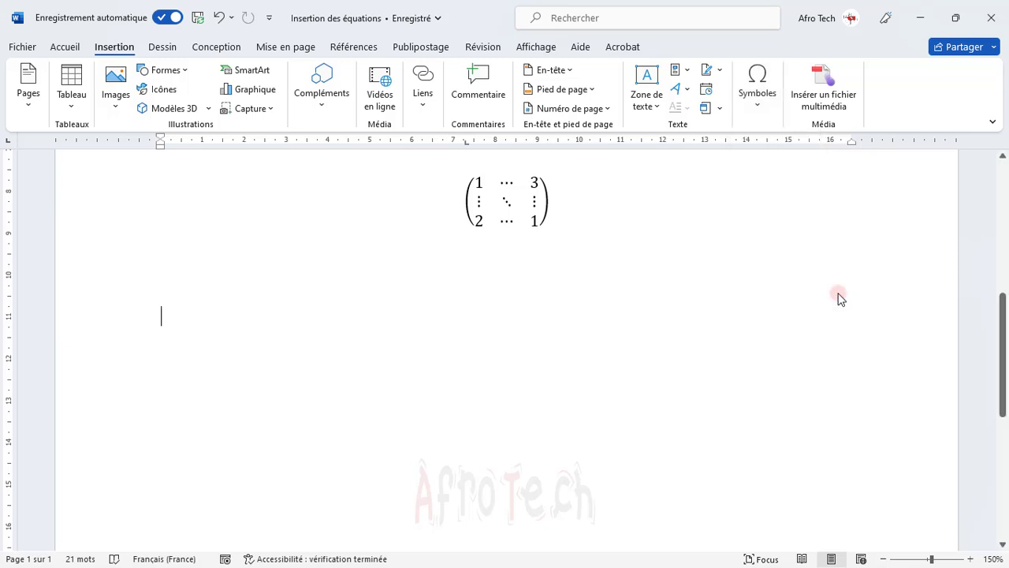
{"action": "left_click_drag", "start_coordinate": [797, 239], "coordinate": [678, 123]}
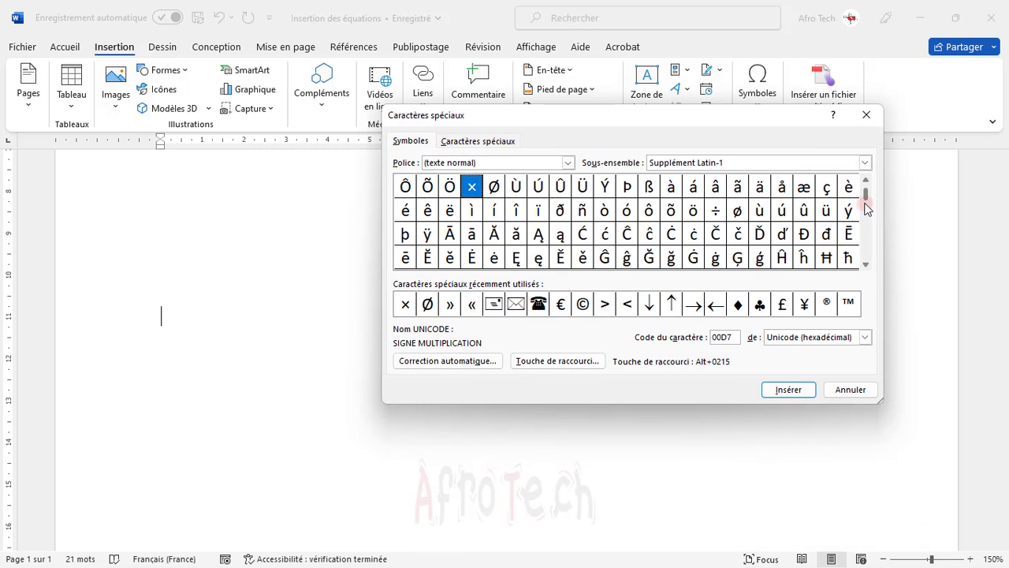
Step: Look through the available symbols and the list of special characters with their keyboard shortcuts
{"action": "scroll", "coordinate": [866, 195], "scroll_direction": "up", "scroll_amount": 3}
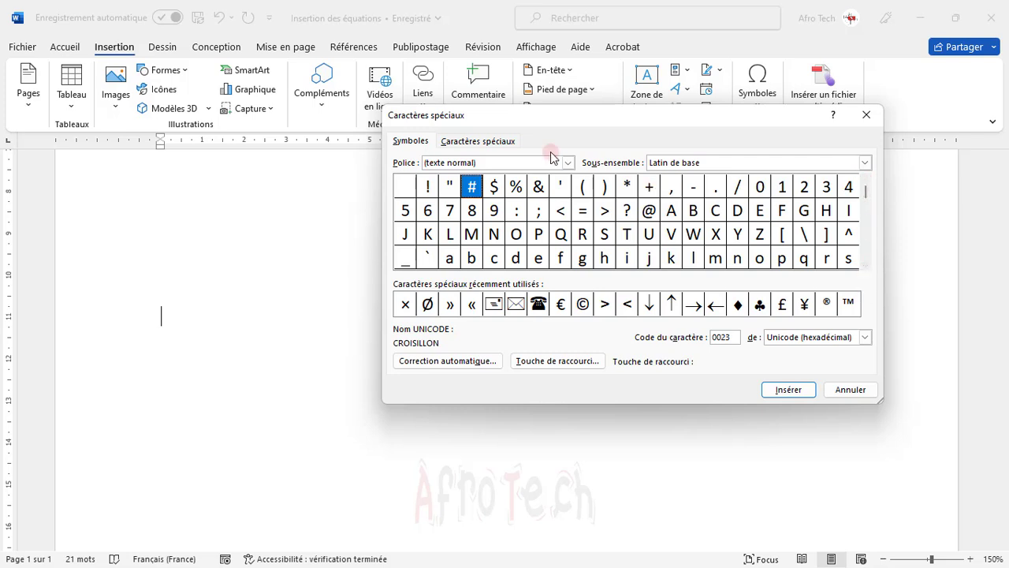
{"action": "left_click", "coordinate": [505, 145]}
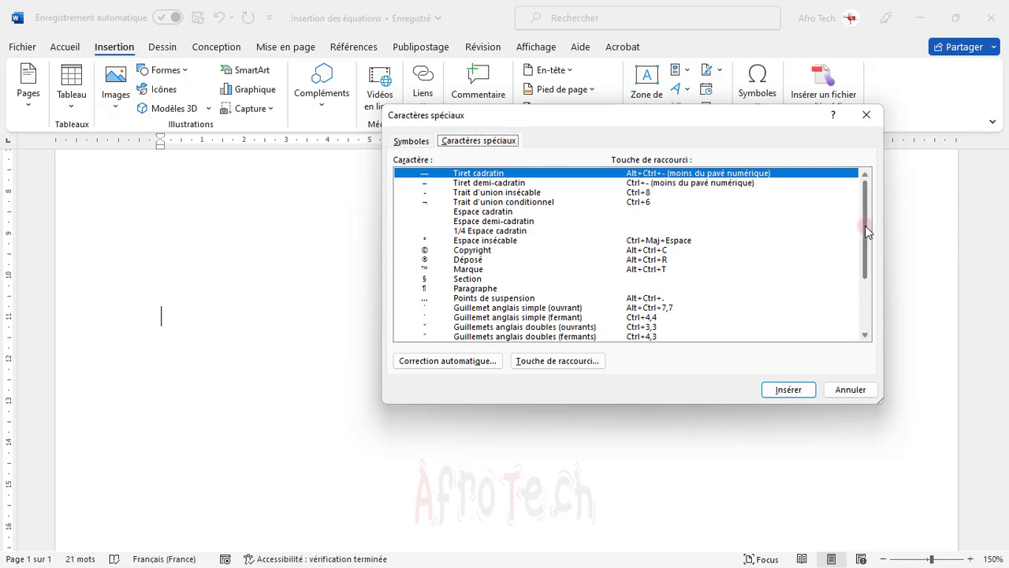
{"action": "mouse_move", "coordinate": [865, 225]}
{"action": "left_mouse_down"}
{"action": "mouse_move", "coordinate": [865, 292]}
{"action": "mouse_move", "coordinate": [862, 226]}
{"action": "left_mouse_up"}
{"action": "left_click", "coordinate": [431, 147]}
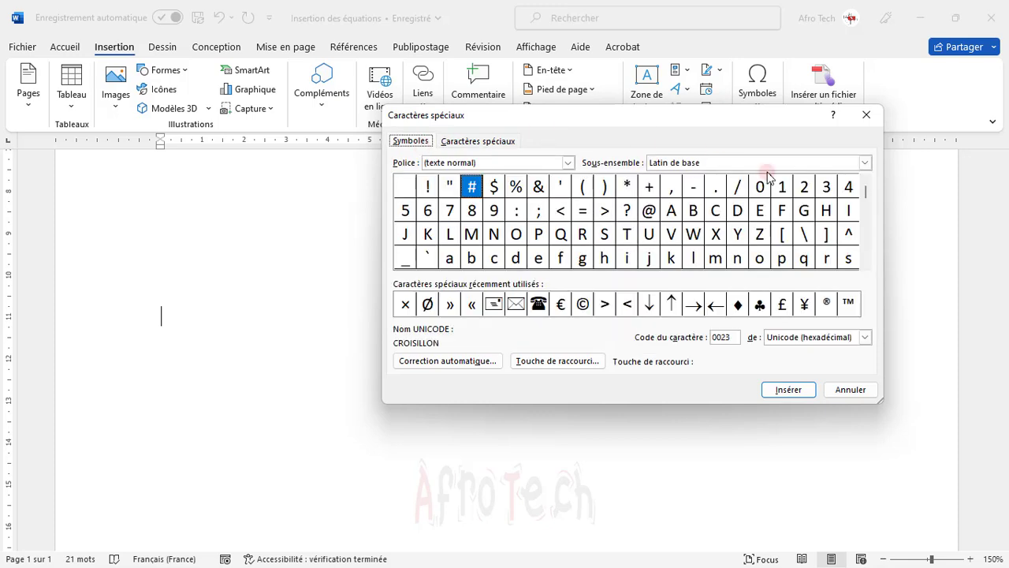
{"action": "left_click_drag", "start_coordinate": [870, 197], "coordinate": [869, 241]}
{"action": "left_click_drag", "start_coordinate": [869, 258], "coordinate": [867, 194]}
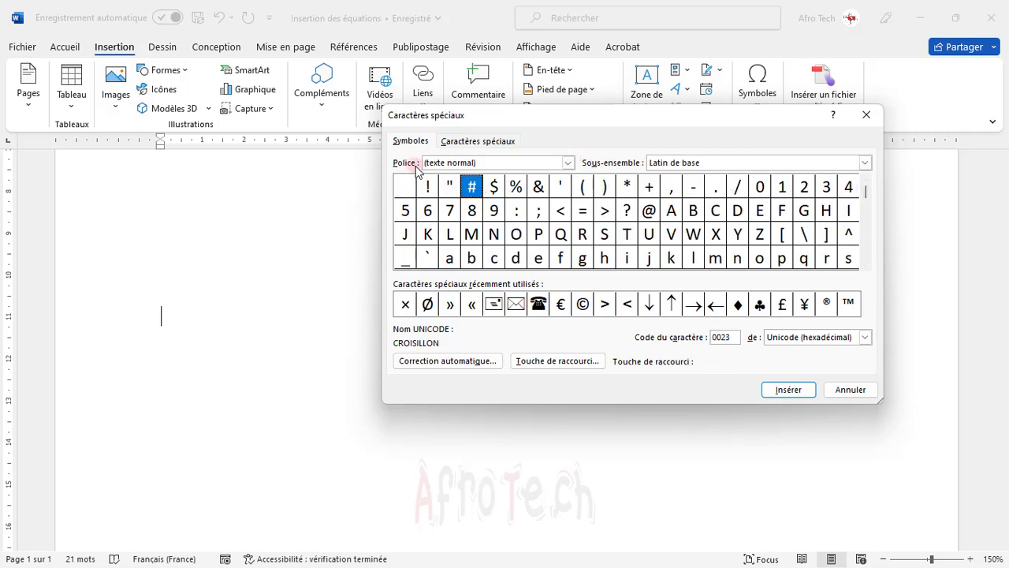
Step: Preview the symbol grid in the Alex Brush, Allura, Noto Serif and Zilla Slab SemiBold fonts
{"action": "left_click", "coordinate": [567, 164]}
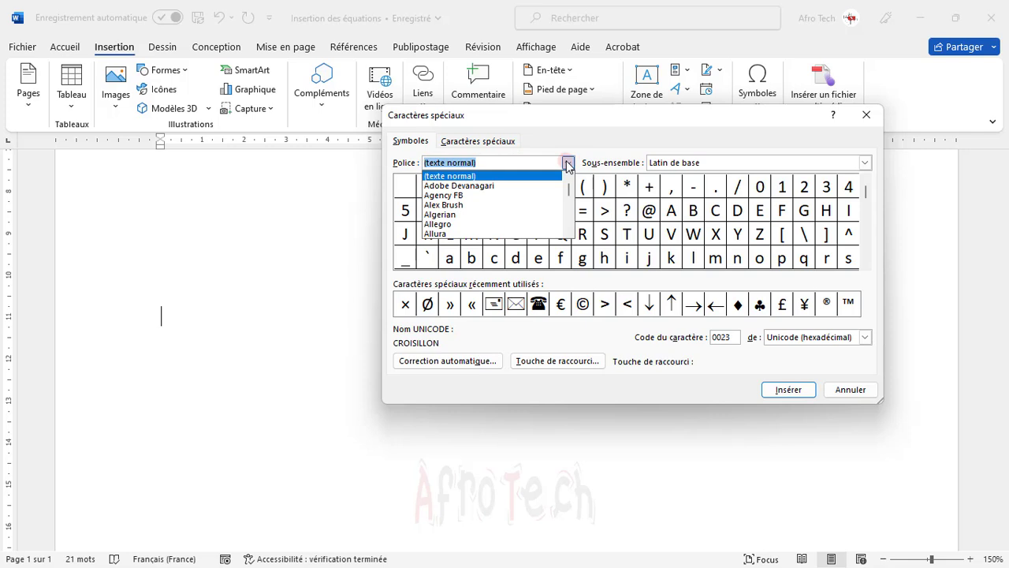
{"action": "left_click", "coordinate": [545, 205]}
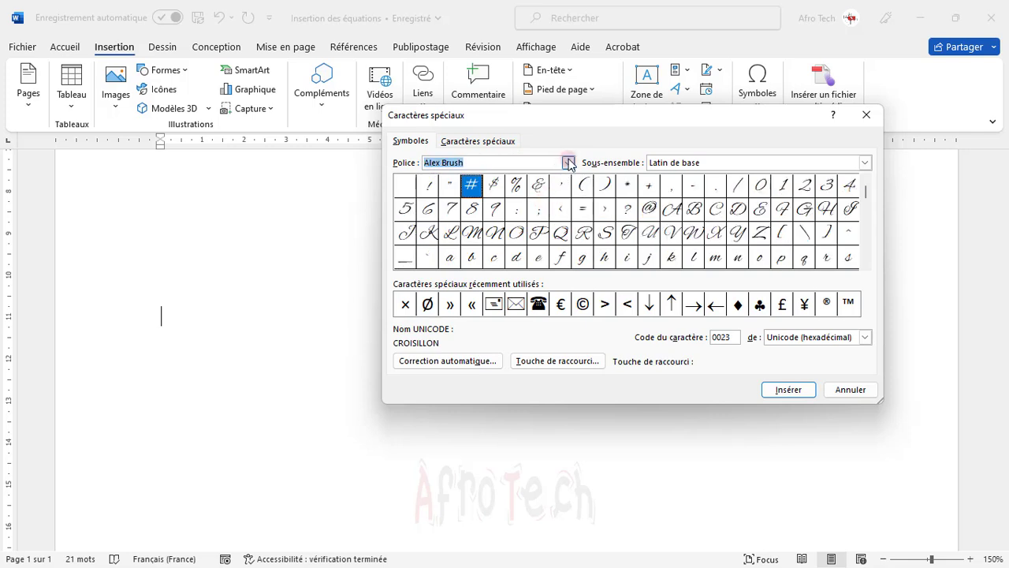
{"action": "left_click", "coordinate": [569, 164]}
{"action": "left_click", "coordinate": [525, 234]}
{"action": "left_click", "coordinate": [571, 166]}
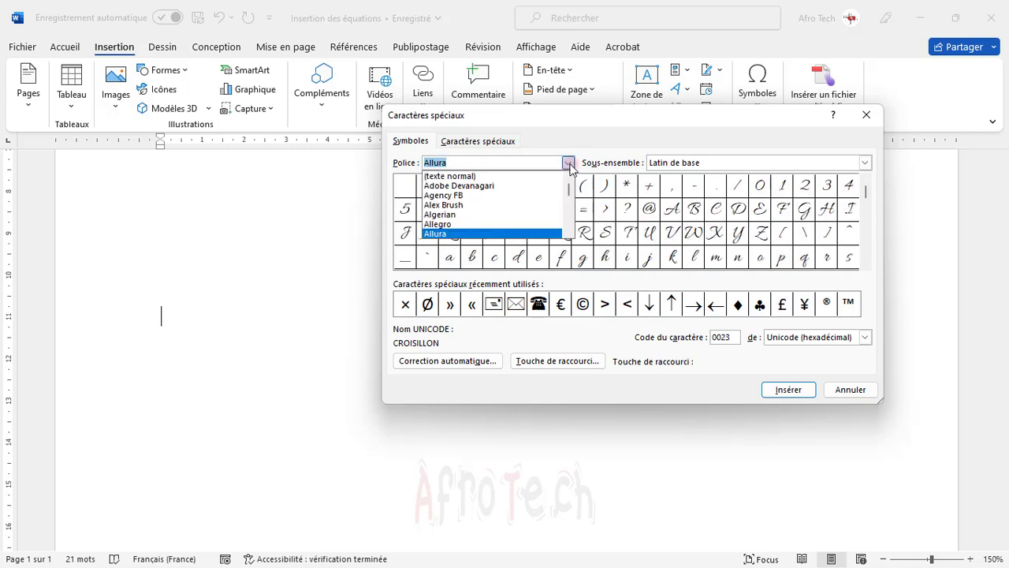
{"action": "left_click_drag", "start_coordinate": [568, 188], "coordinate": [568, 206]}
{"action": "left_click", "coordinate": [523, 215]}
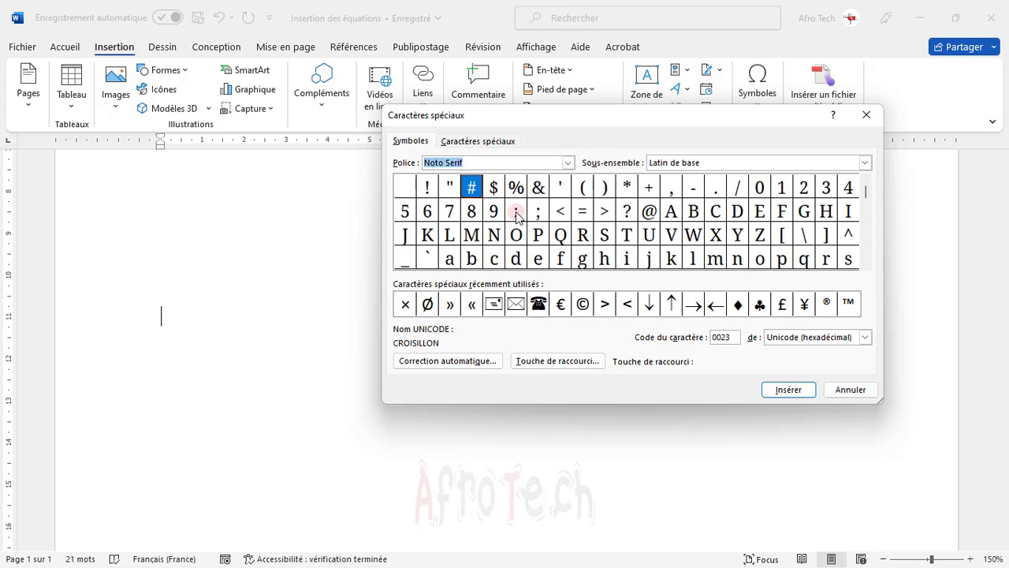
{"action": "left_click", "coordinate": [568, 162]}
{"action": "left_click_drag", "start_coordinate": [568, 207], "coordinate": [569, 229]}
{"action": "left_click", "coordinate": [536, 223]}
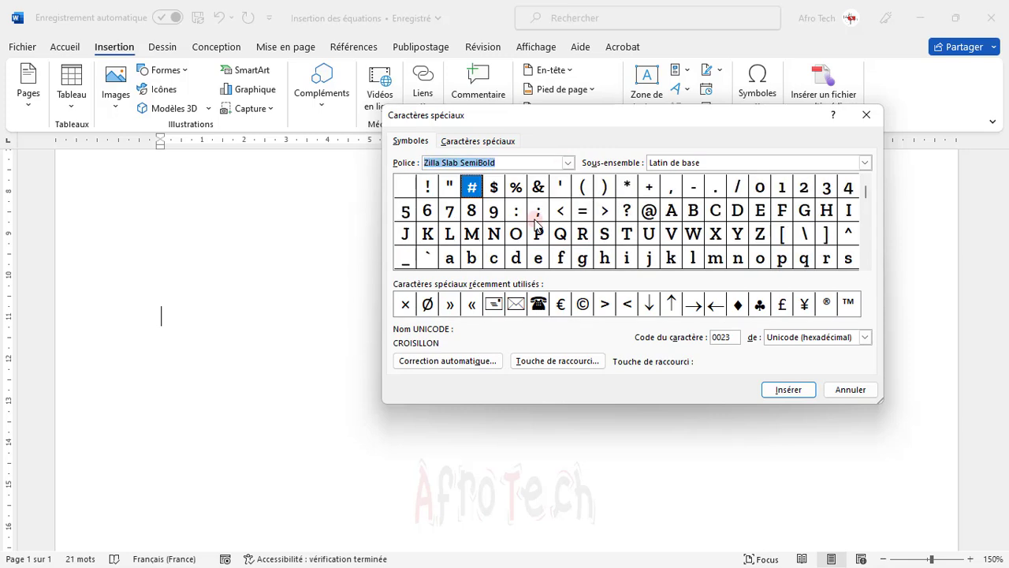
Step: Set the symbol font to Zilla Slab and insert the ampersand (&) at the cursor
{"action": "left_click", "coordinate": [568, 162]}
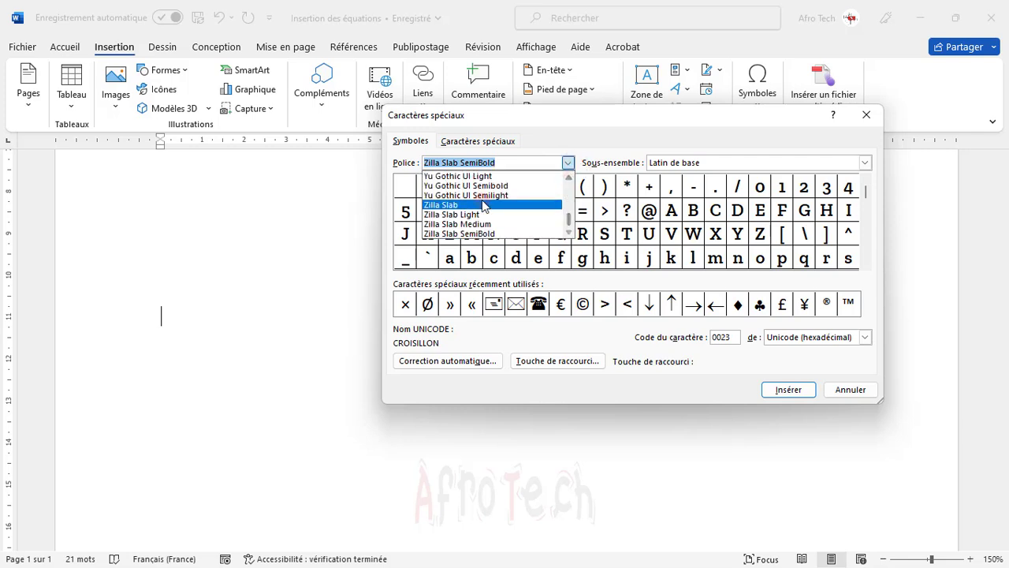
{"action": "left_click", "coordinate": [484, 205]}
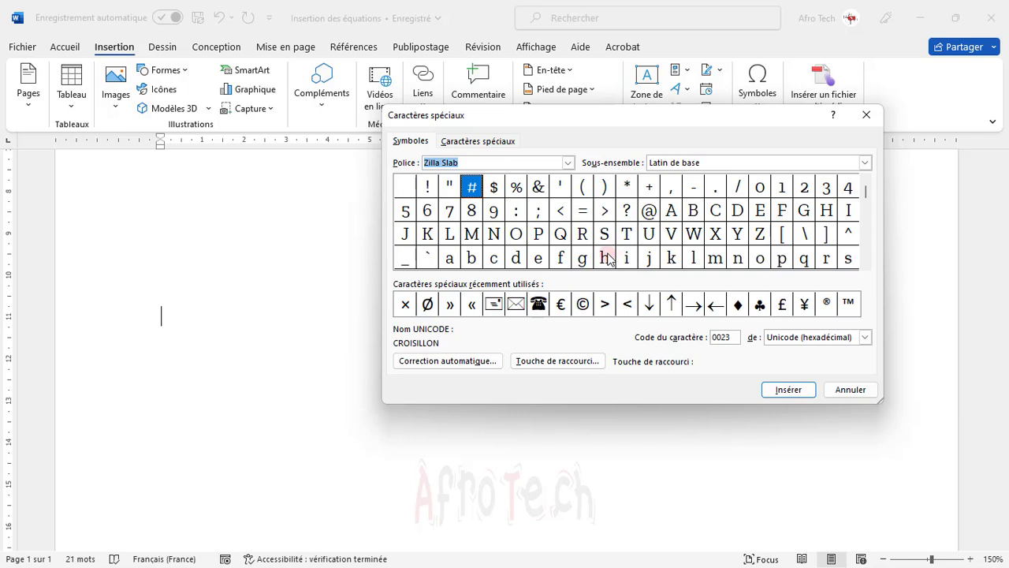
{"action": "left_click", "coordinate": [539, 188]}
{"action": "left_click", "coordinate": [779, 388]}
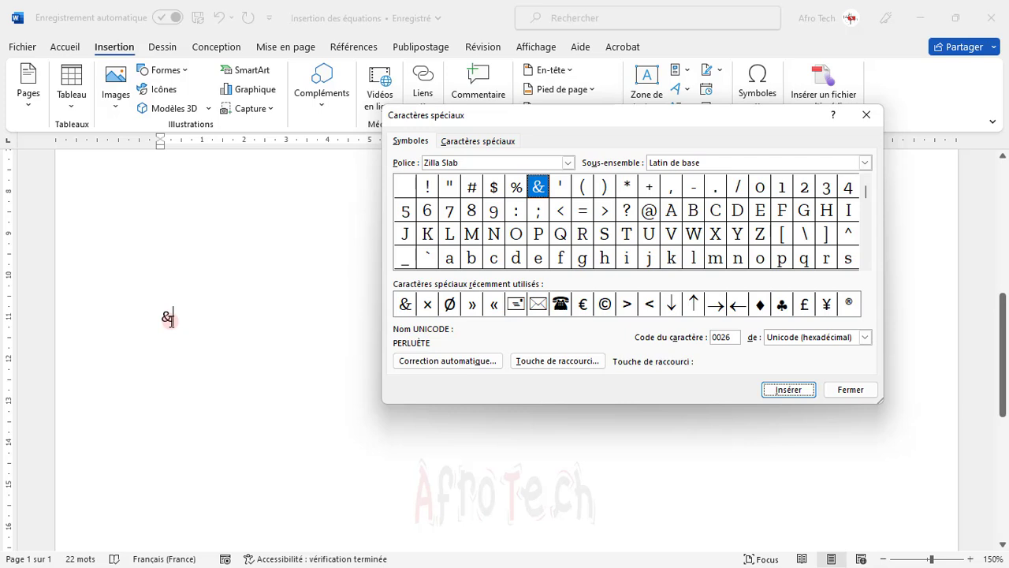
Step: Browse the symbol subsets, insert the per mille sign (‰) from Ponctuation générale after the ampersand, and close the special characters dialog
{"action": "left_click", "coordinate": [568, 162]}
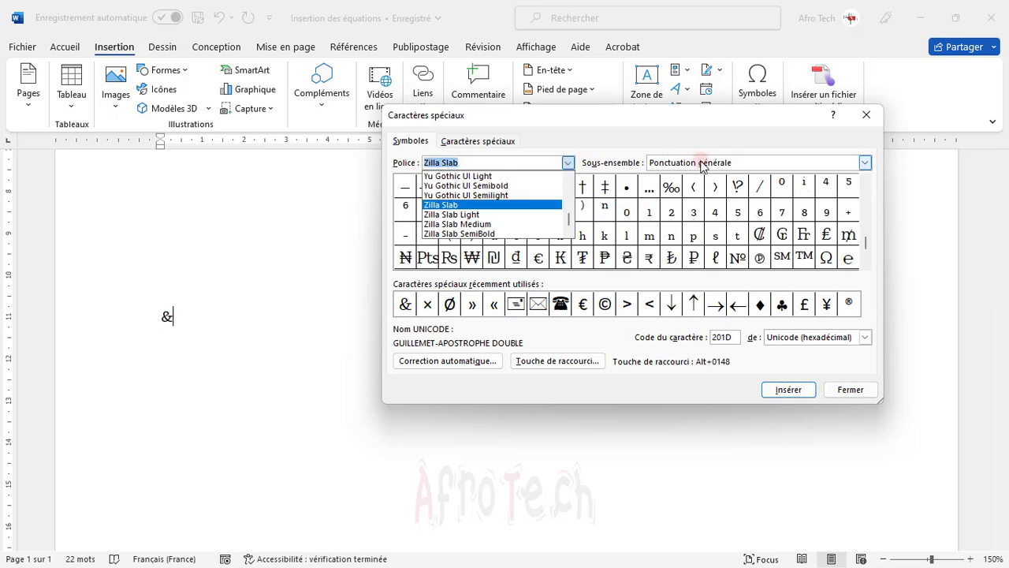
{"action": "left_click", "coordinate": [697, 162]}
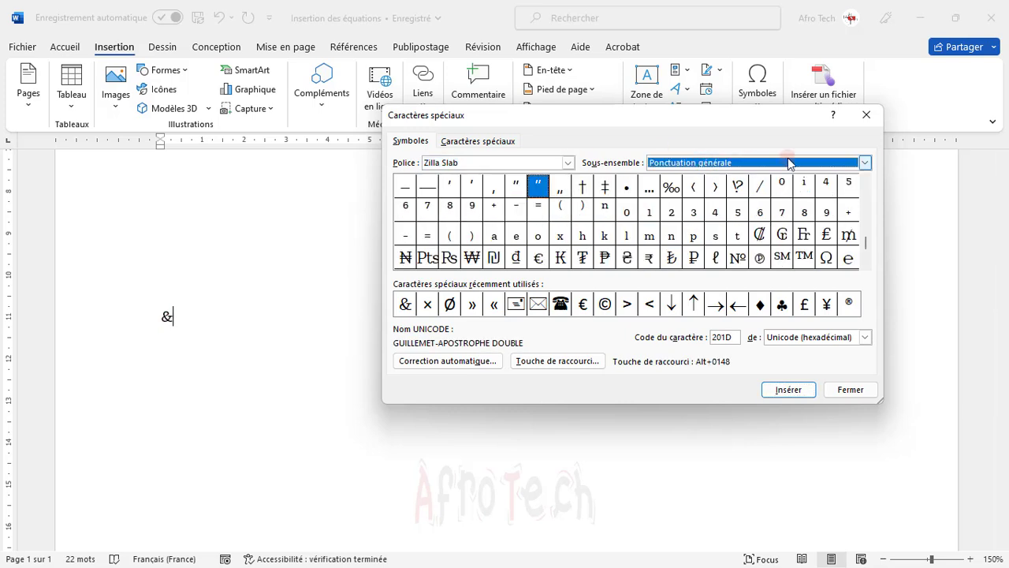
{"action": "left_click", "coordinate": [865, 162]}
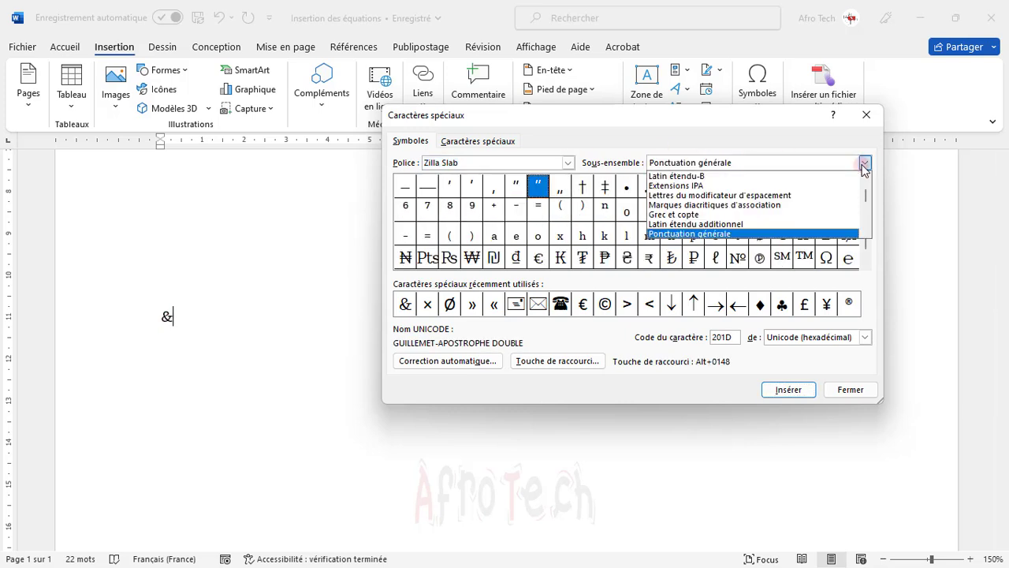
{"action": "left_click", "coordinate": [830, 214]}
{"action": "left_click_drag", "start_coordinate": [865, 238], "coordinate": [866, 245]}
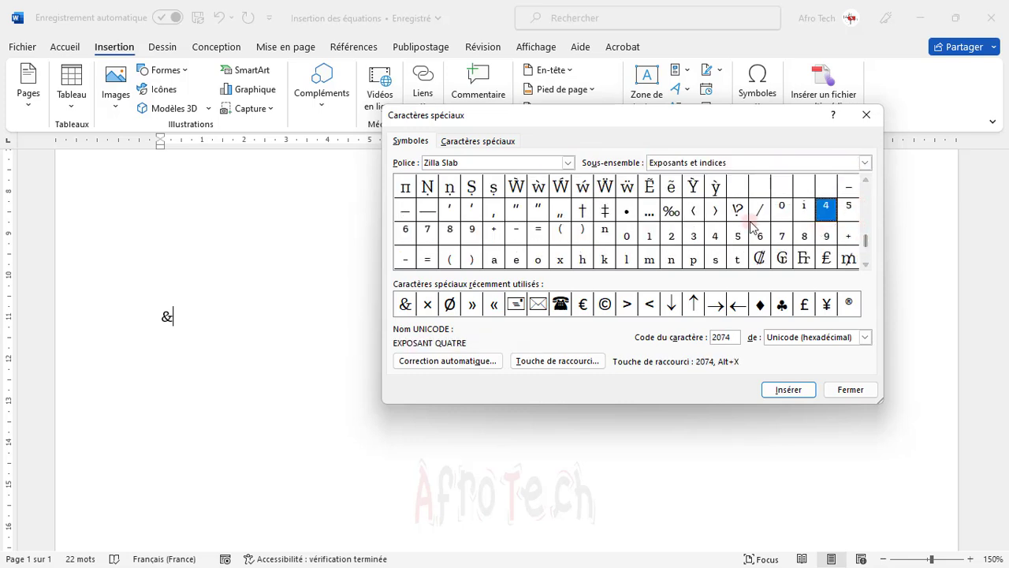
{"action": "left_click", "coordinate": [671, 209]}
{"action": "left_click", "coordinate": [787, 388]}
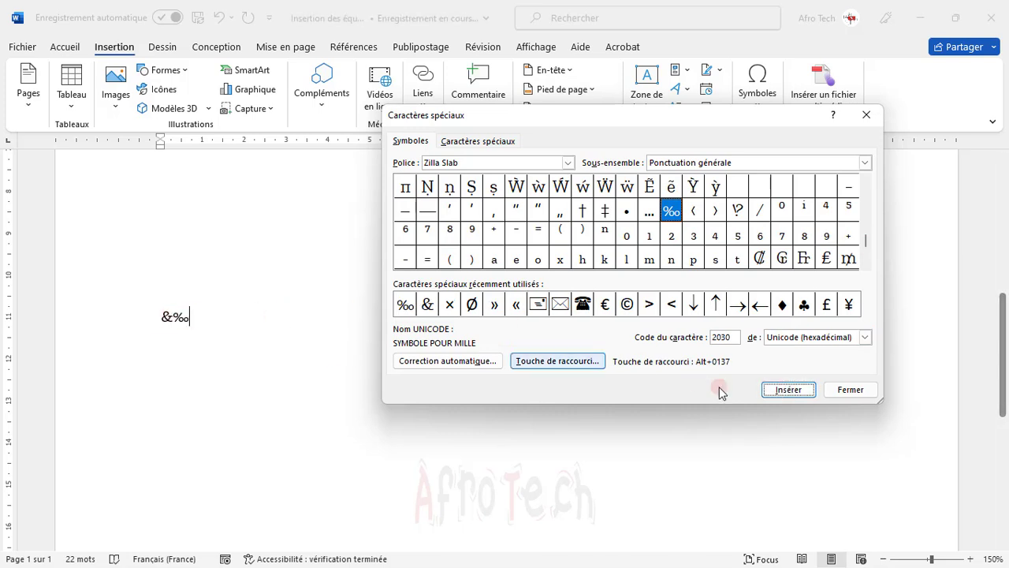
{"action": "left_click", "coordinate": [851, 389]}
Step: Generate placeholder text on a new line below the inserted symbols with the formula =lorem(2)
{"action": "mouse_move", "coordinate": [1006, 351]}
{"action": "left_mouse_down"}
{"action": "mouse_move", "coordinate": [1006, 442]}
{"action": "mouse_move", "coordinate": [1007, 370]}
{"action": "left_mouse_up"}
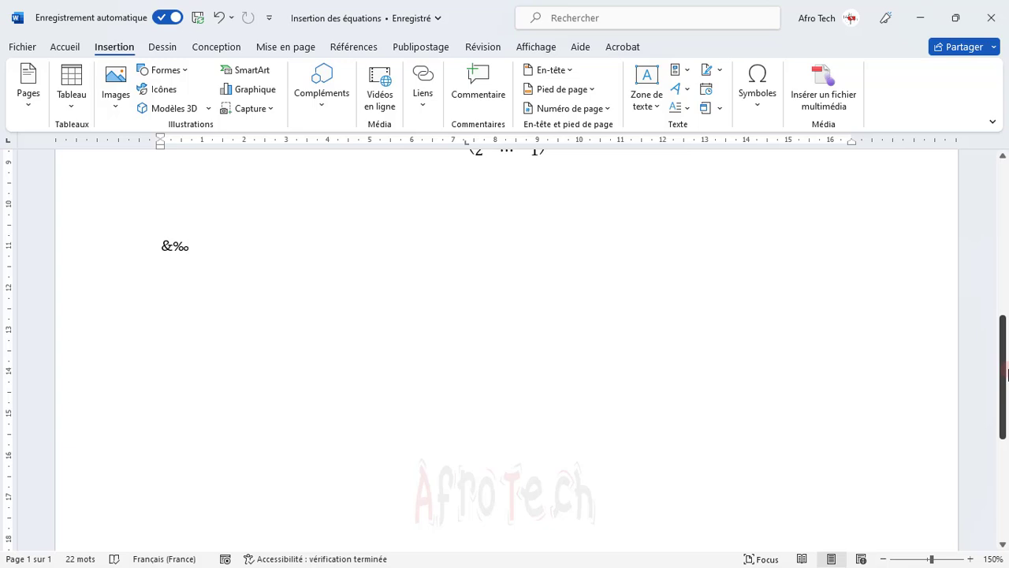
{"action": "scroll", "coordinate": [1007, 372], "scroll_direction": "down", "scroll_amount": 1}
{"action": "key", "text": "Return"}
{"action": "type", "text": "="}
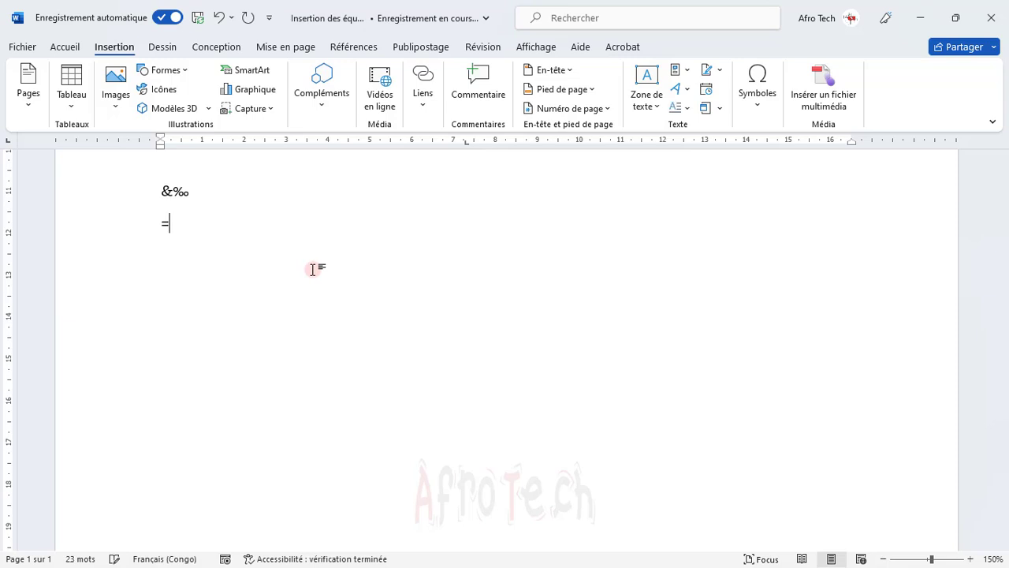
{"action": "type", "text": "lr"}
{"action": "key", "text": "BackSpace"}
{"action": "type", "text": "po"}
{"action": "key", "text": "BackSpace"}
{"action": "key", "text": "BackSpace"}
{"action": "type", "text": "orem"}
{"action": "key", "text": "BackSpace"}
{"action": "type", "text": "em-"}
{"action": "key", "text": "BackSpace"}
{"action": "type", "text": "(2)"}
{"action": "key", "text": "Return"}
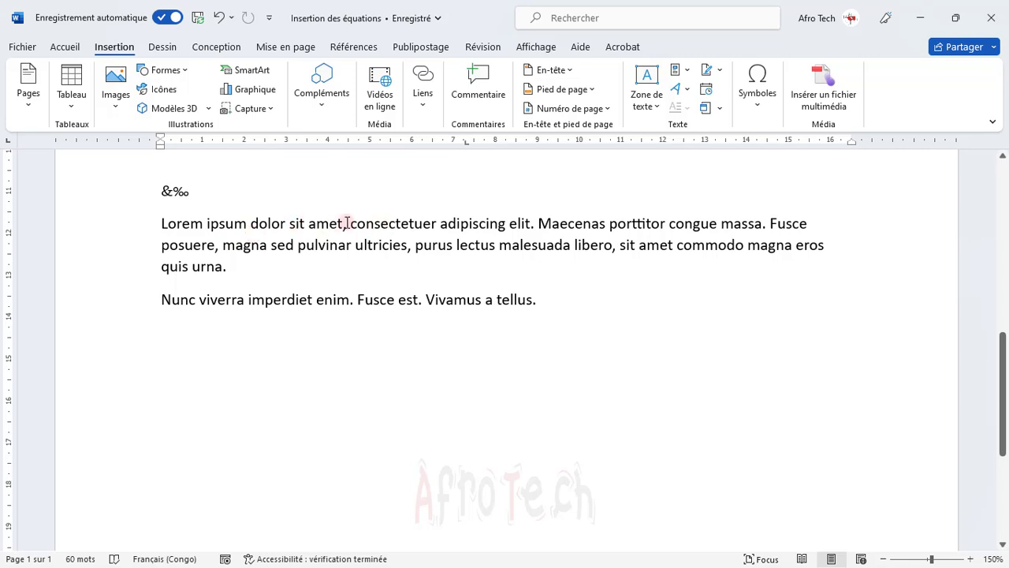
Step: Mark the word "dolor" in the first placeholder paragraph as an index entry for the current page, and insert the index after it
{"action": "left_click_drag", "start_coordinate": [250, 223], "coordinate": [287, 224]}
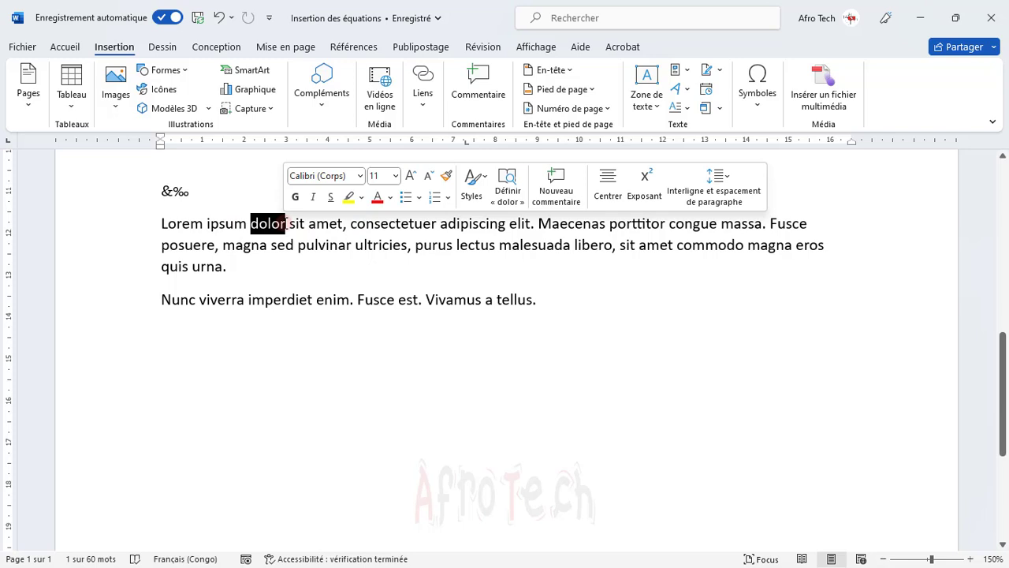
{"action": "left_click", "coordinate": [344, 49]}
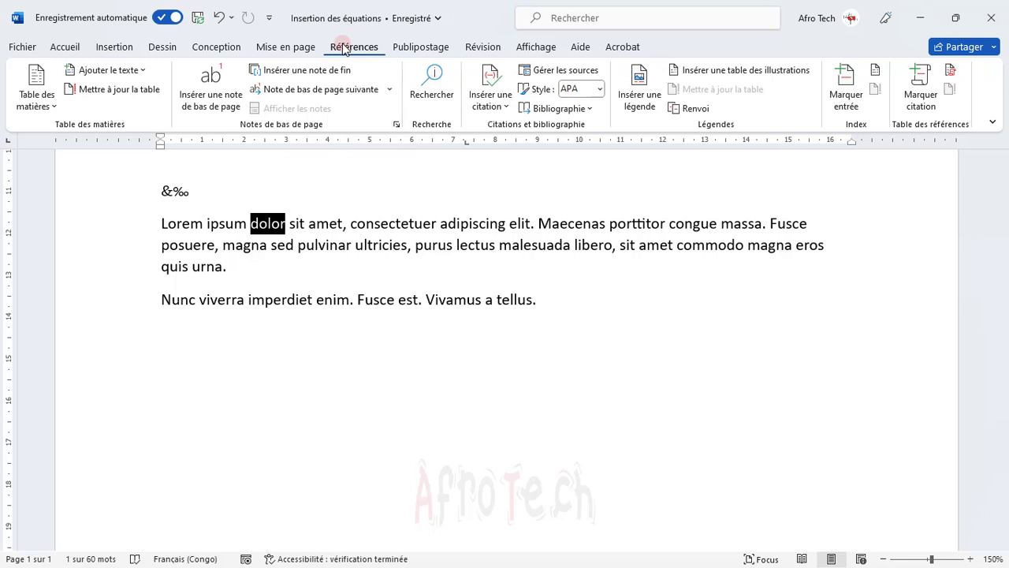
{"action": "left_click", "coordinate": [842, 100]}
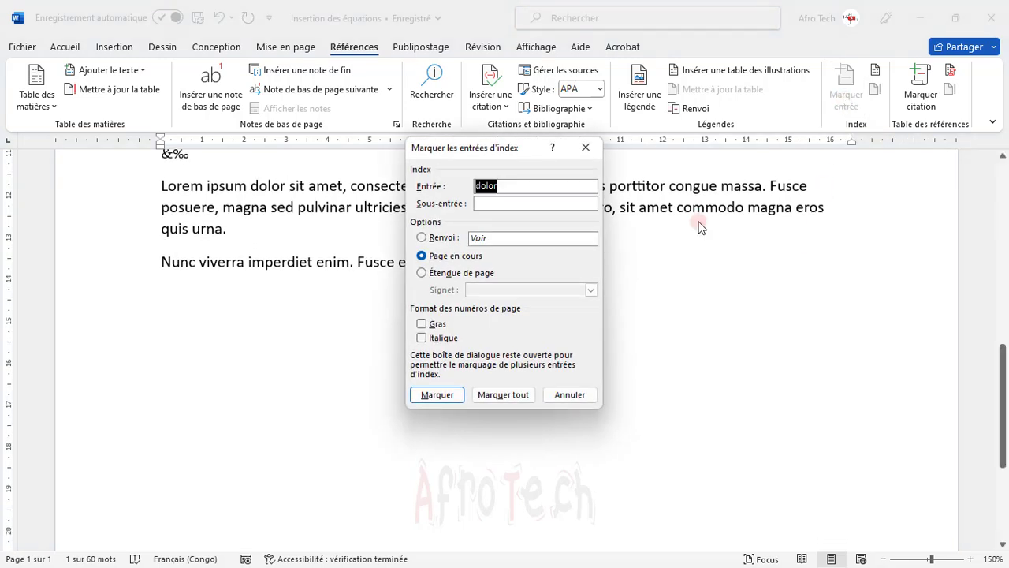
{"action": "left_click", "coordinate": [533, 204]}
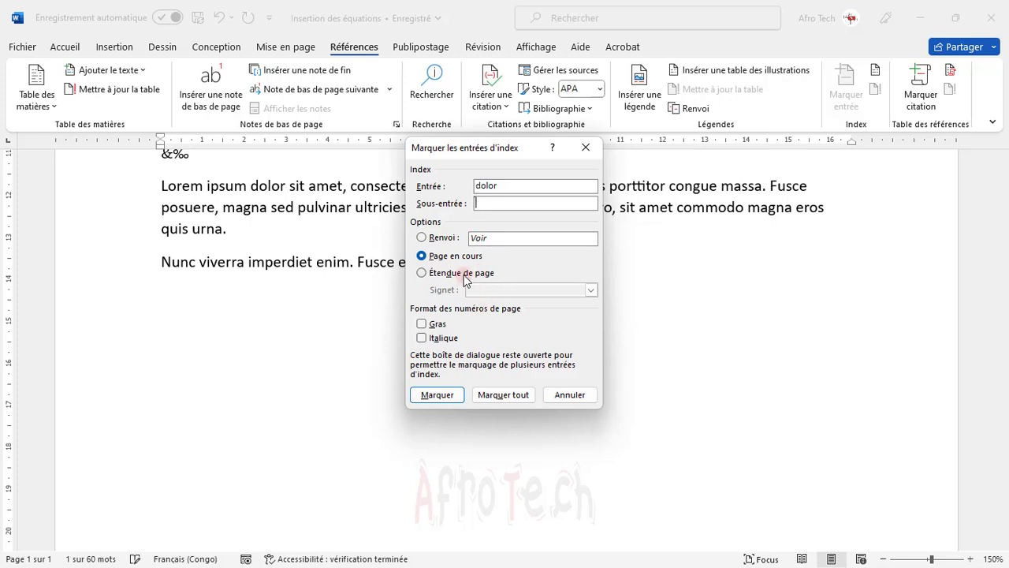
{"action": "left_click", "coordinate": [442, 399]}
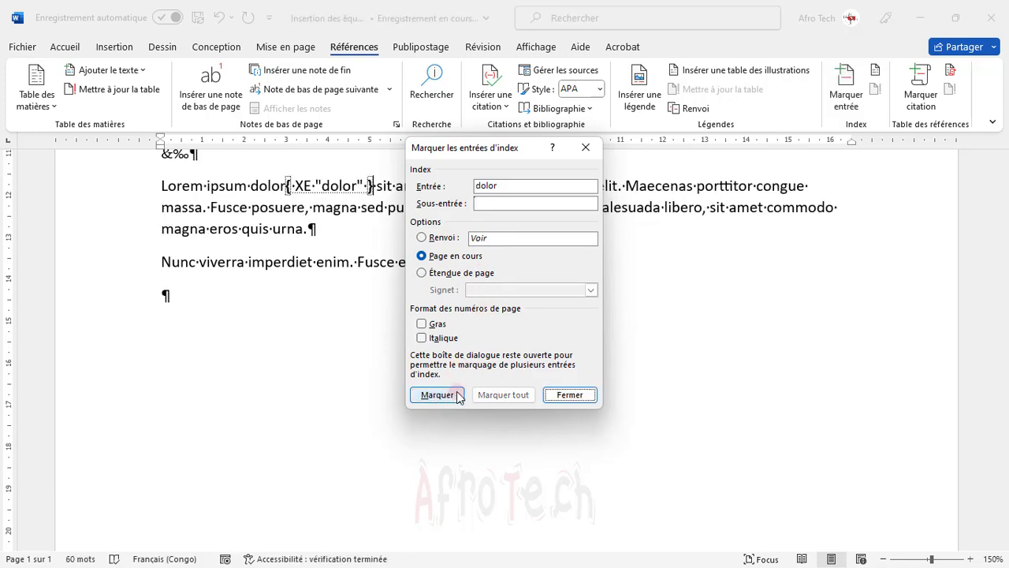
{"action": "left_click", "coordinate": [557, 398]}
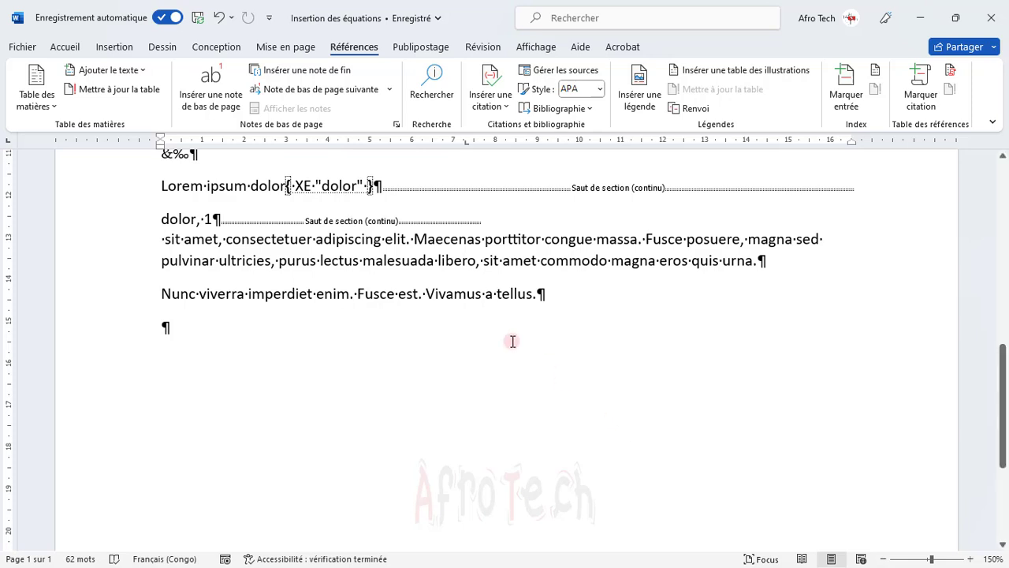
Step: Examine the XE index field and section breaks after "dolor" while switching the formatting marks off and on several times
{"action": "double_click", "coordinate": [309, 186]}
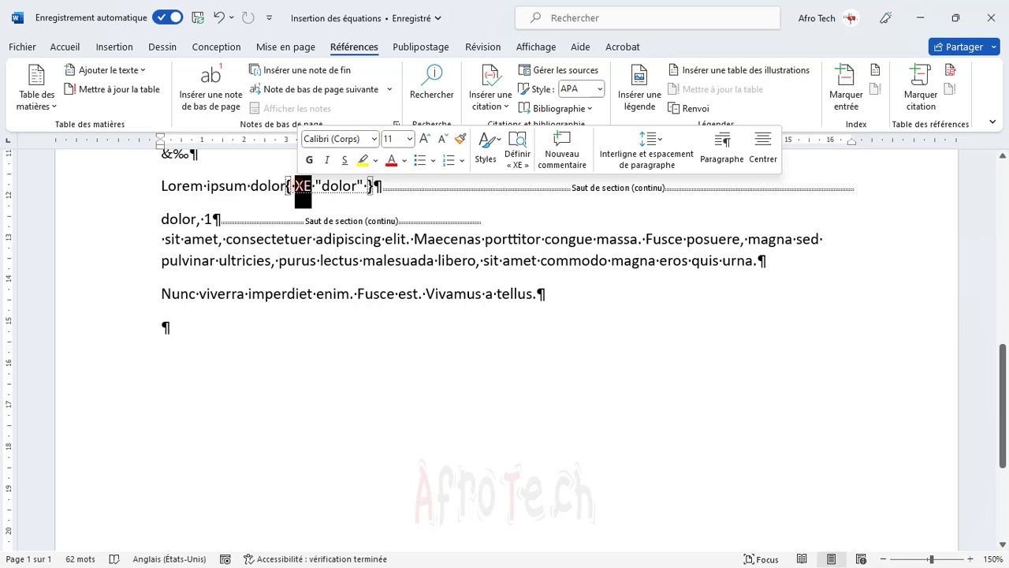
{"action": "left_click", "coordinate": [364, 186]}
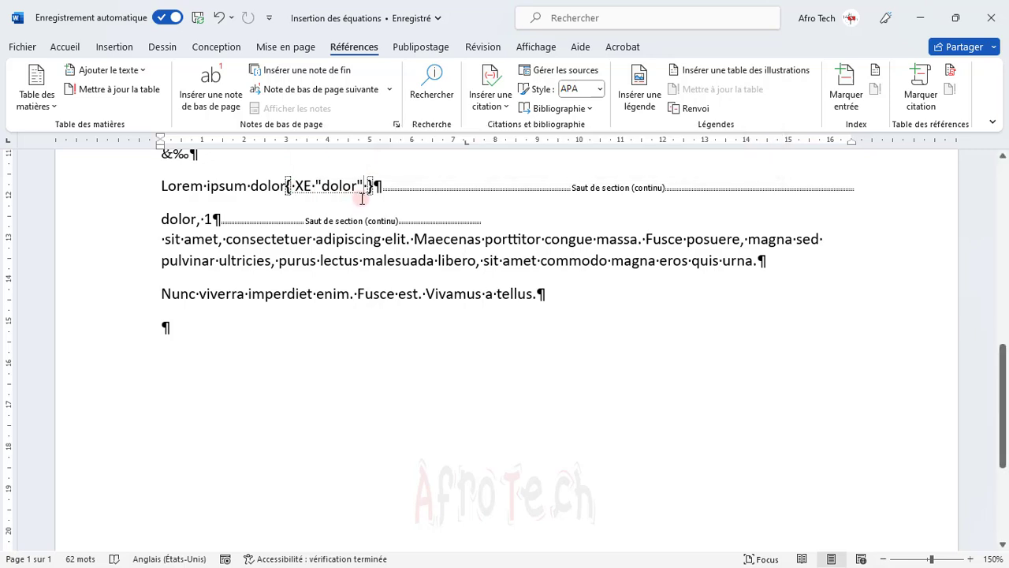
{"action": "double_click", "coordinate": [385, 187]}
{"action": "left_click", "coordinate": [304, 186]}
{"action": "left_click", "coordinate": [64, 47]}
{"action": "left_click", "coordinate": [481, 75]}
{"action": "left_click", "coordinate": [482, 76]}
{"action": "left_click", "coordinate": [482, 75]}
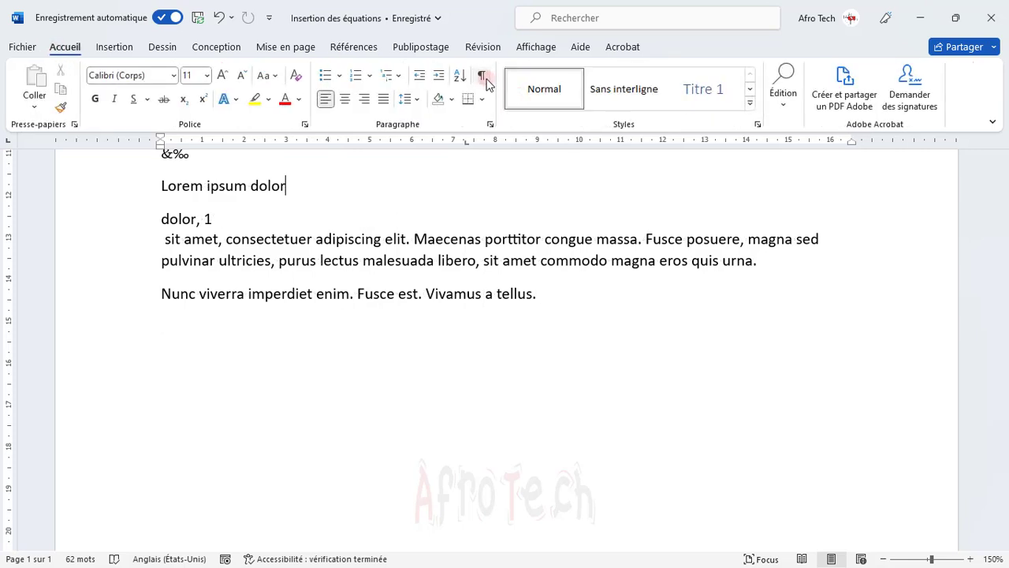
{"action": "left_click", "coordinate": [483, 76]}
{"action": "left_click", "coordinate": [482, 76]}
{"action": "left_click", "coordinate": [483, 76]}
{"action": "left_click", "coordinate": [487, 81]}
{"action": "left_click", "coordinate": [487, 81]}
{"action": "left_click", "coordinate": [487, 81]}
{"action": "left_click", "coordinate": [481, 78]}
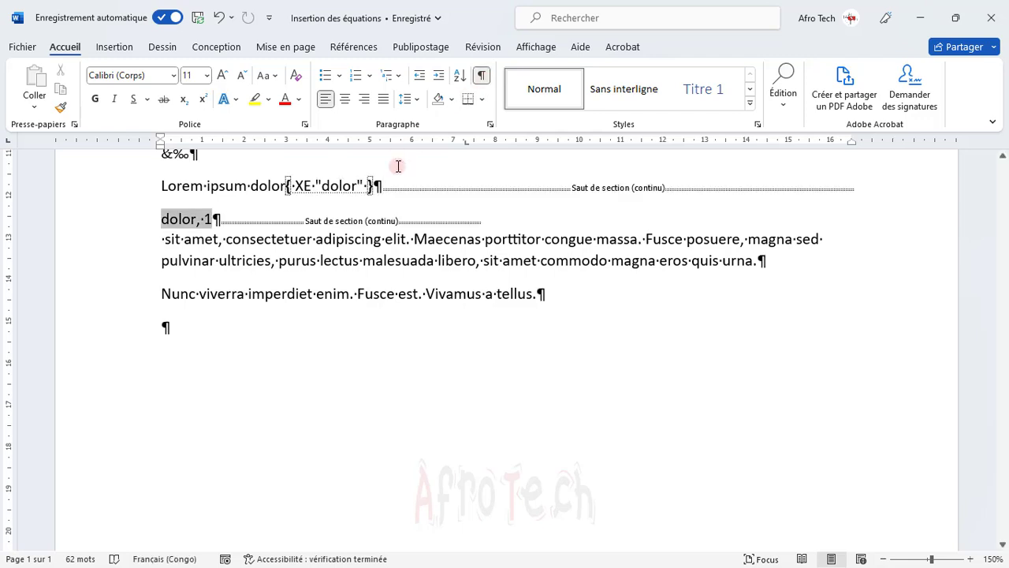
Step: Update the index and delete the XE entry field after the word "dolor"
{"action": "left_click", "coordinate": [368, 45]}
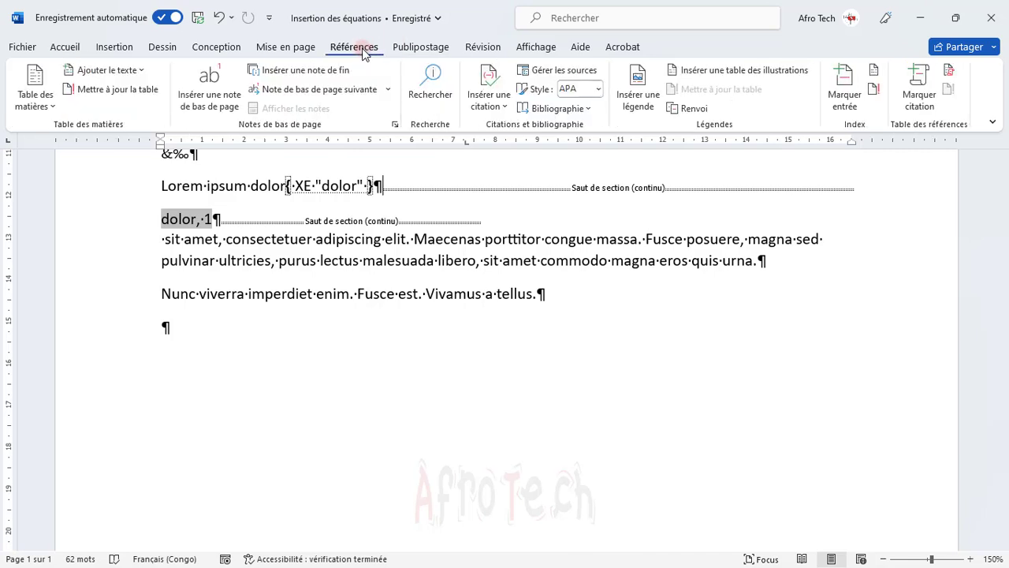
{"action": "left_click", "coordinate": [875, 93]}
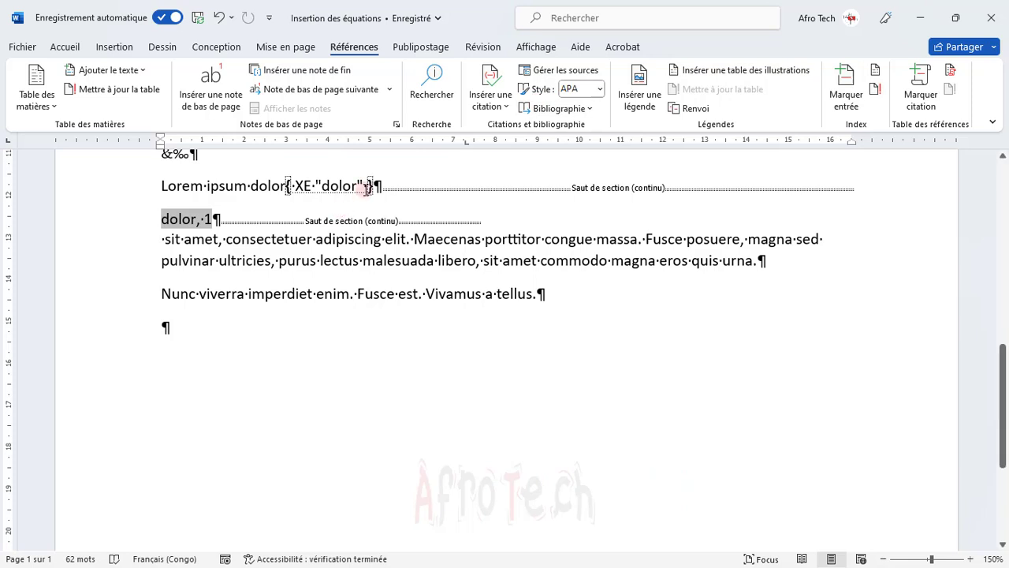
{"action": "left_click_drag", "start_coordinate": [366, 187], "coordinate": [346, 187]}
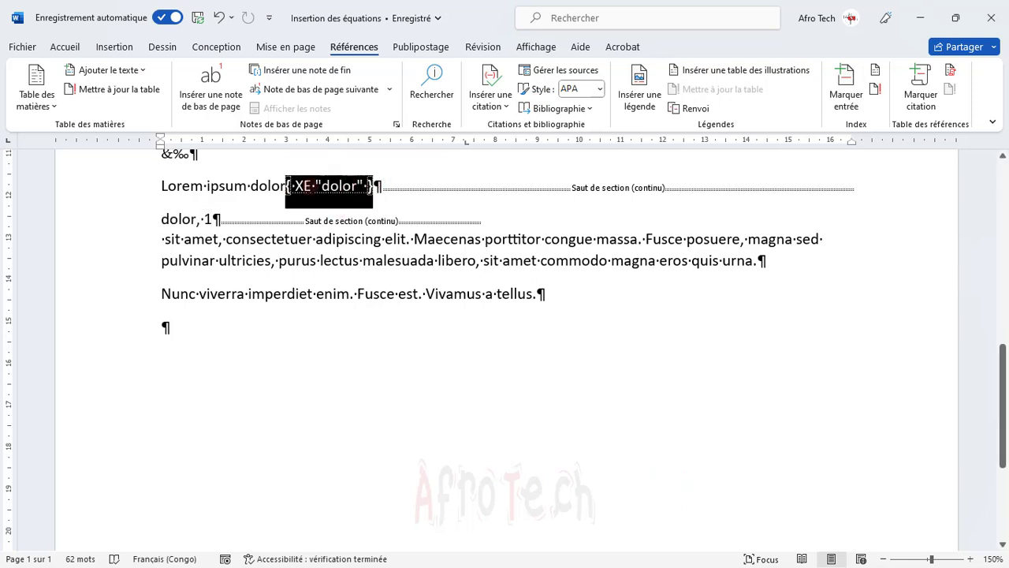
{"action": "key", "text": "Delete"}
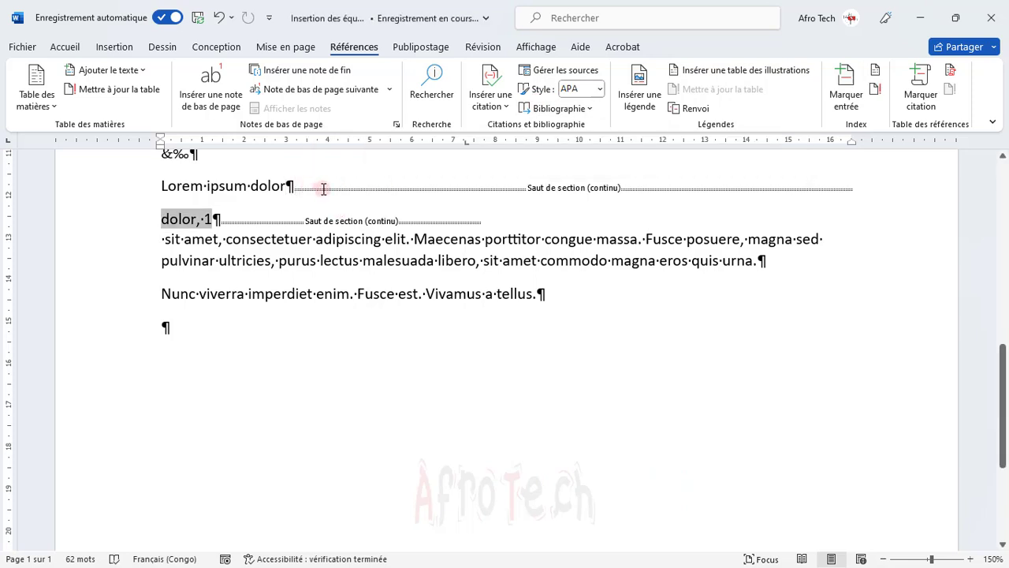
Step: Delete the index with its section breaks and rejoin the text starting with "sit amet" to "Lorem ipsum dolor"
{"action": "left_click_drag", "start_coordinate": [480, 224], "coordinate": [331, 184]}
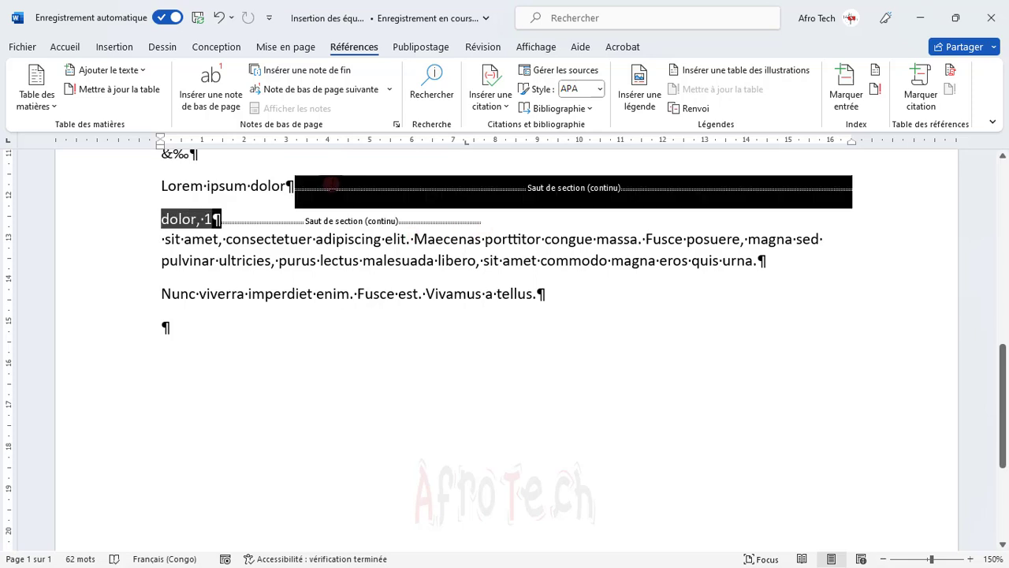
{"action": "key", "text": "Delete"}
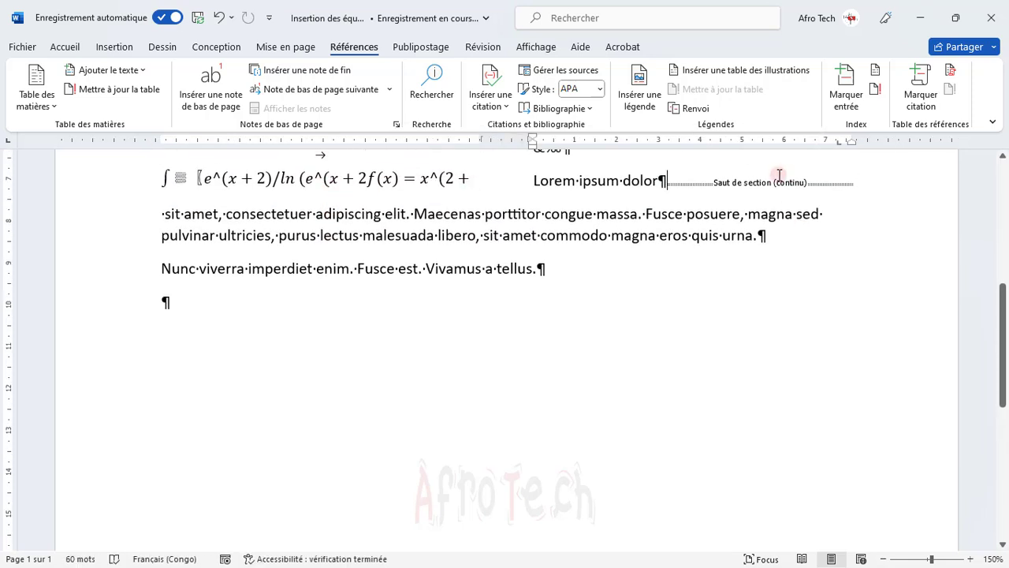
{"action": "left_click", "coordinate": [673, 185]}
{"action": "key", "text": "BackSpace"}
{"action": "key", "text": "Right"}
{"action": "key", "text": "Down"}
{"action": "key", "text": "shift+Left"}
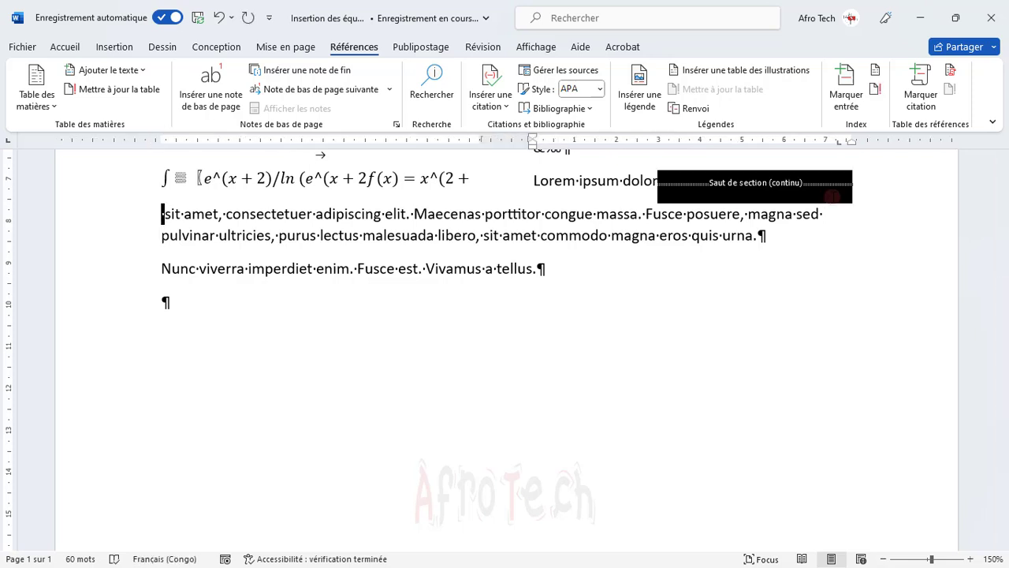
{"action": "key", "text": "Delete"}
{"action": "key", "text": "Right"}
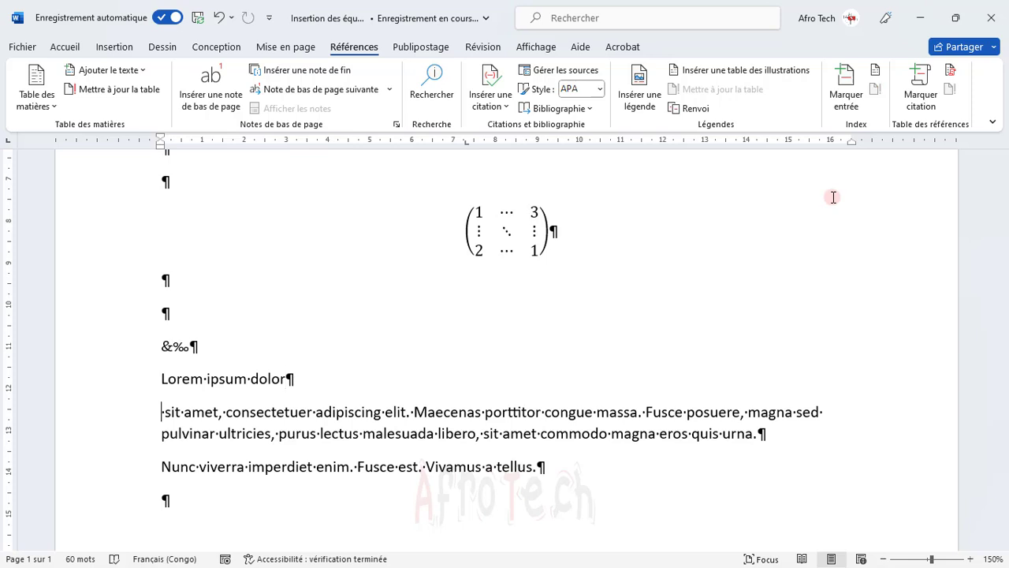
{"action": "key", "text": "BackSpace"}
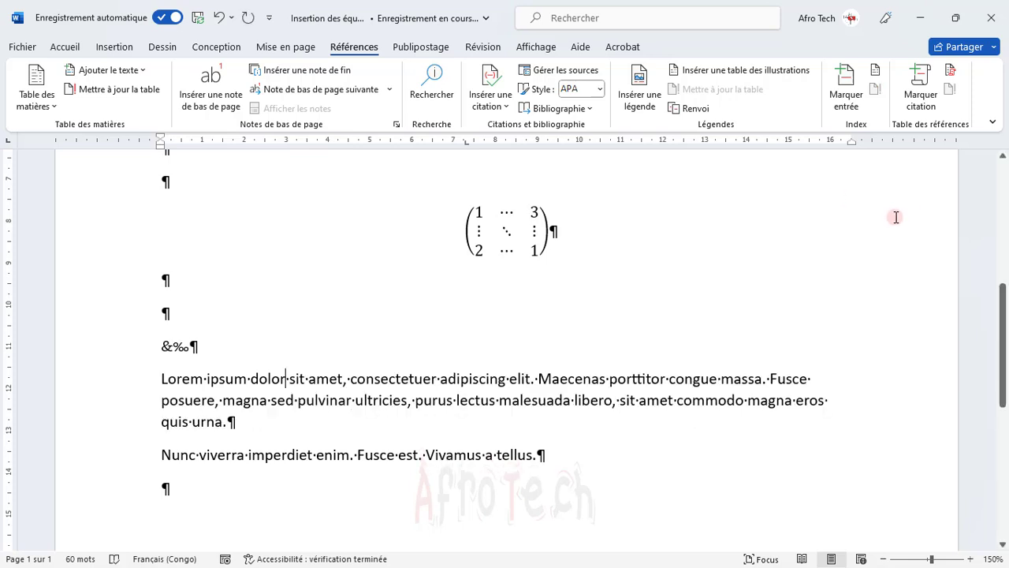
Step: Hide the formatting marks, show them again, and review the document around the matrix and the placeholder text
{"action": "left_click", "coordinate": [75, 52]}
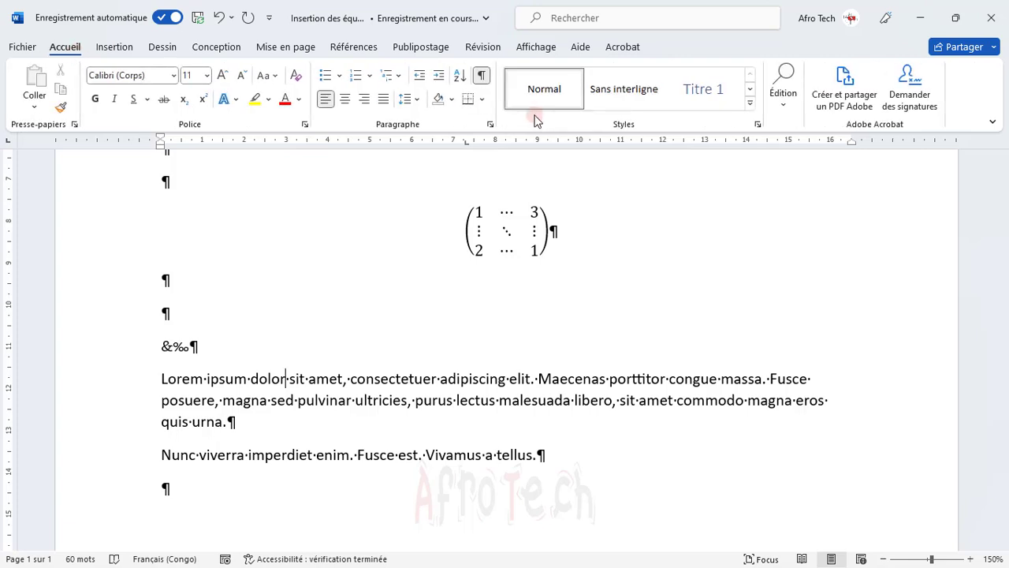
{"action": "left_click", "coordinate": [481, 75]}
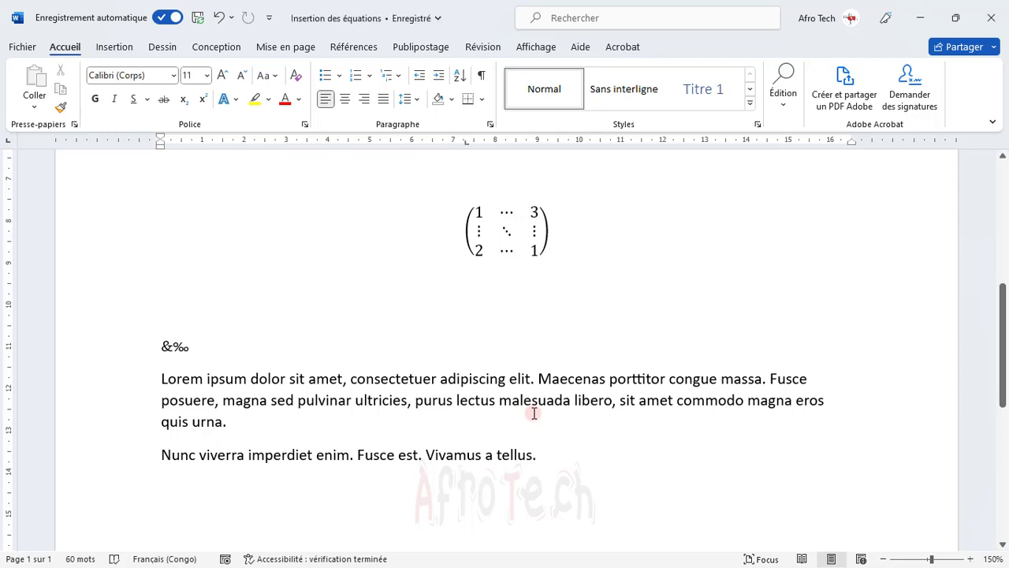
{"action": "left_click_drag", "start_coordinate": [1005, 402], "coordinate": [1007, 199]}
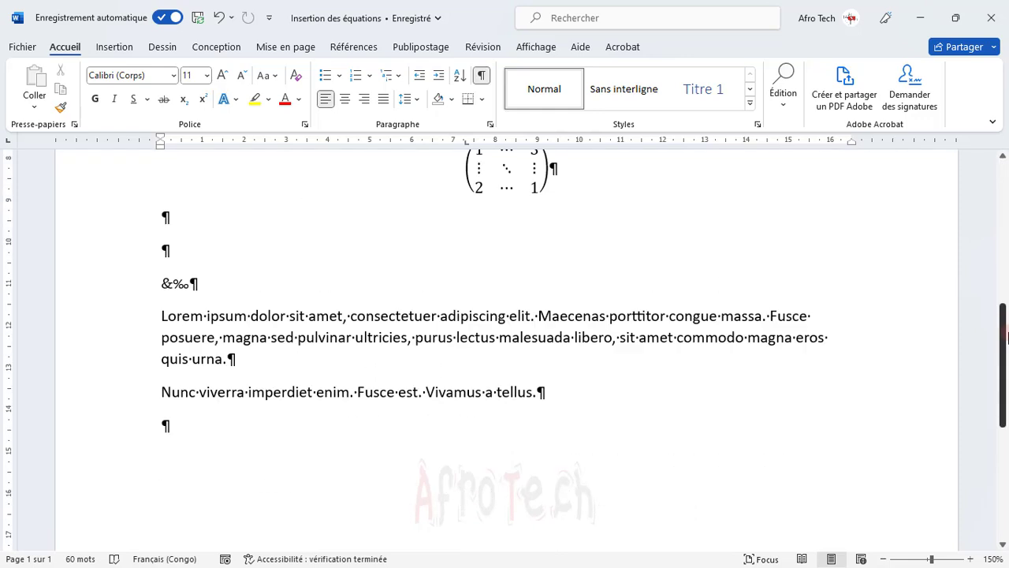
{"action": "left_click_drag", "start_coordinate": [1007, 335], "coordinate": [1007, 359]}
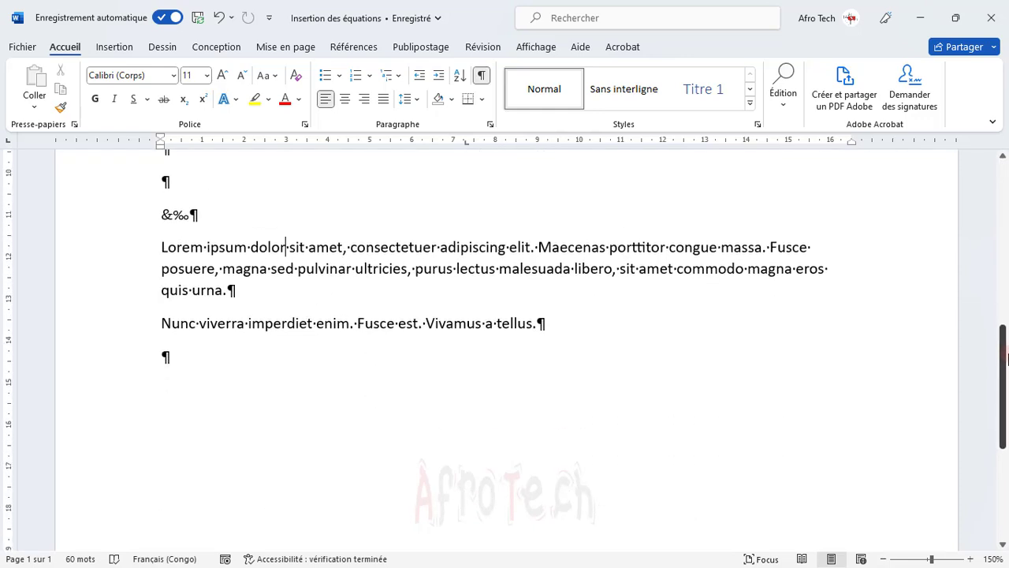